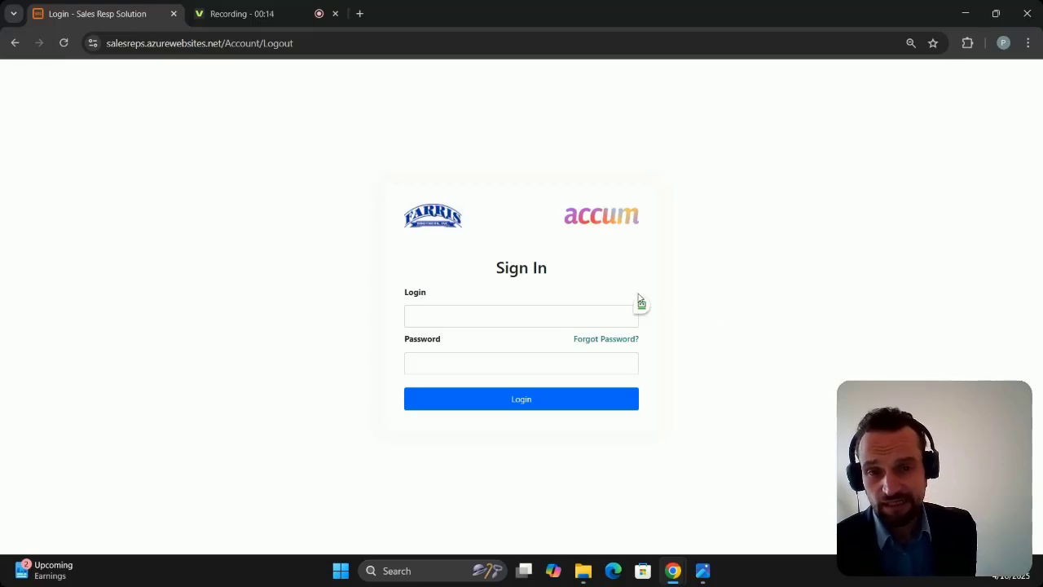
Fill in the saved login and password and sign in to the sales rep portal.
click(514, 318)
click(499, 368)
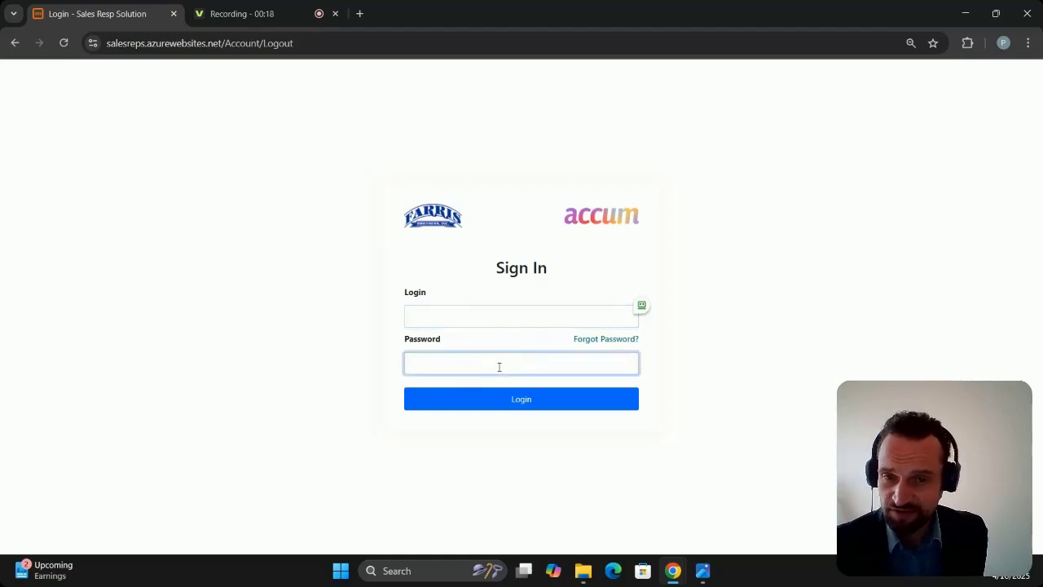
click(642, 306)
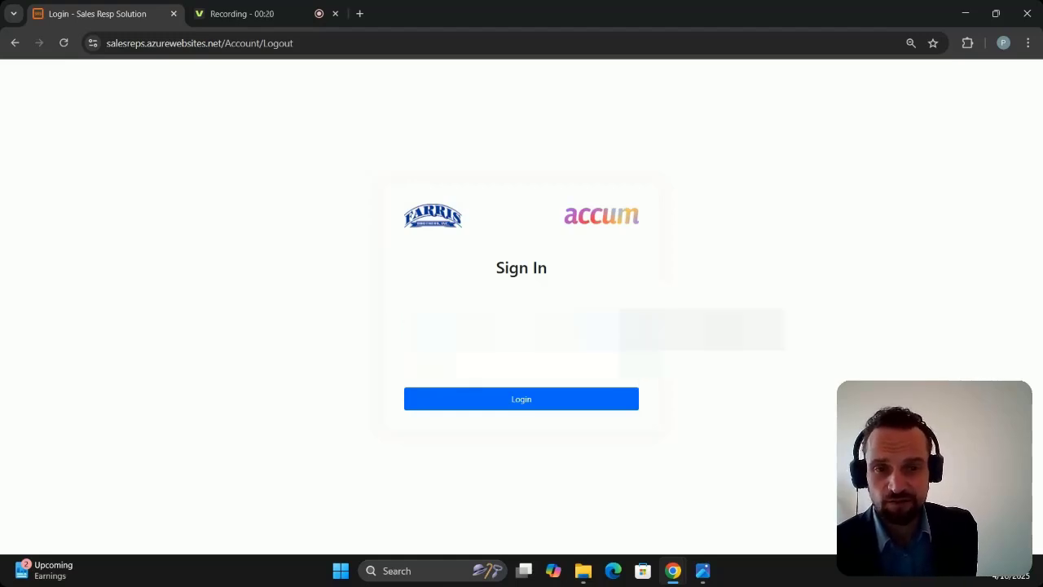
click(533, 399)
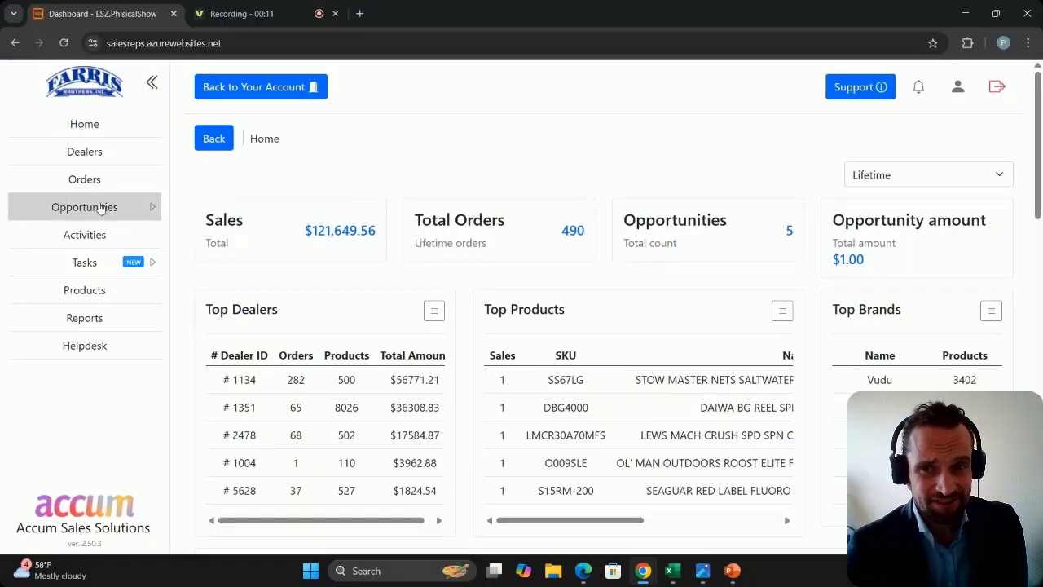
Open the Default Reps Board from the list of opportunity boards.
click(148, 210)
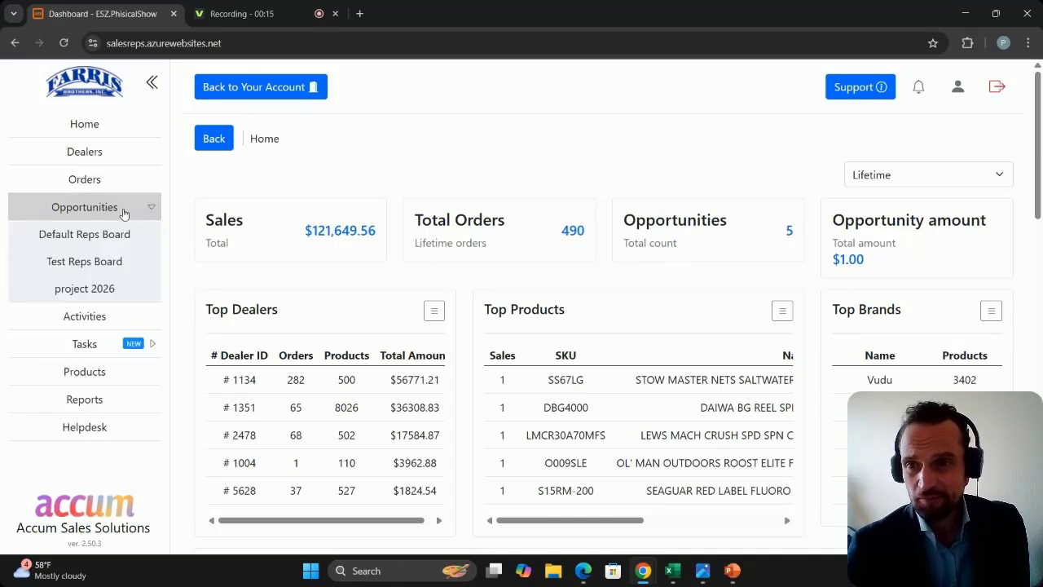
click(123, 214)
click(134, 214)
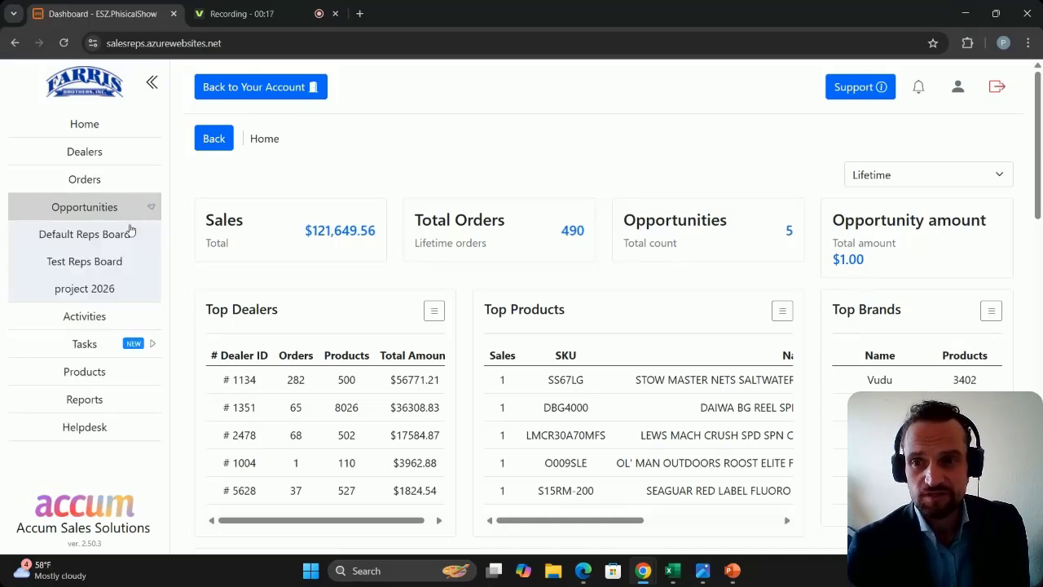
click(126, 235)
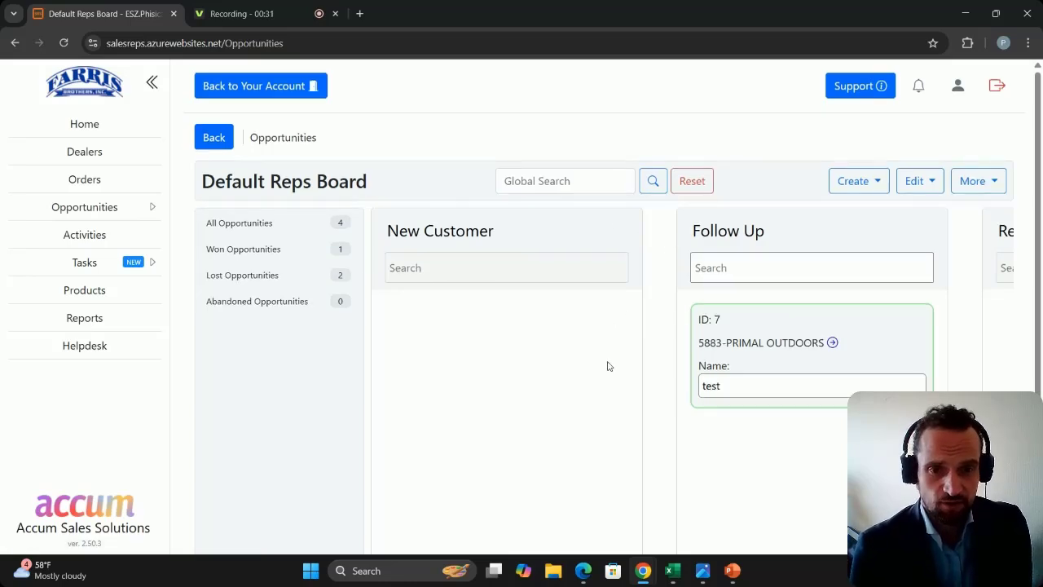
Reduce the browser's page zoom by three levels so more of the board's columns fit on screen.
scroll(608, 366, down, 2)
drag(601, 531, 854, 533)
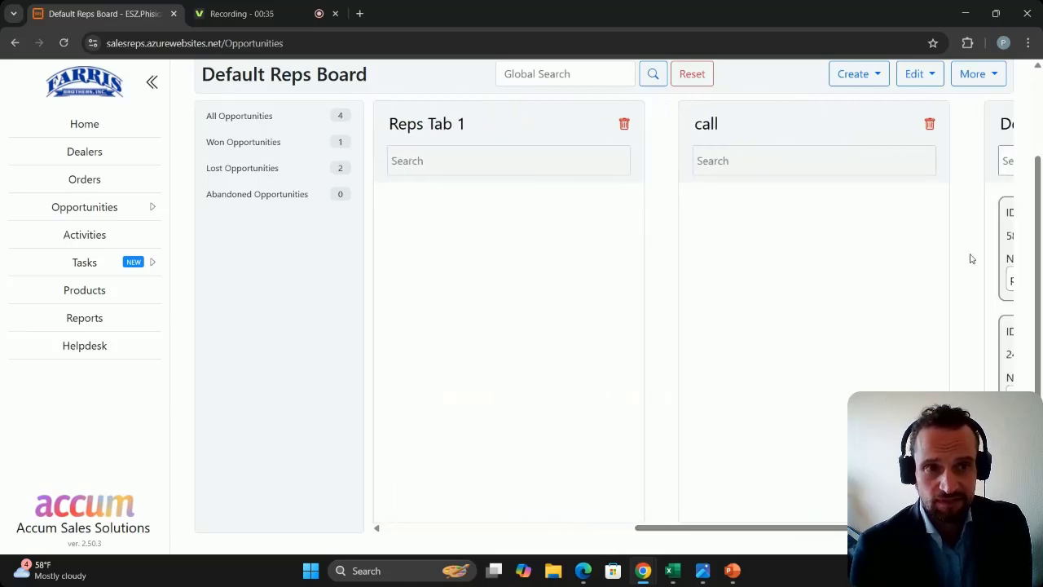
scroll(971, 259, up, 2)
click(1028, 42)
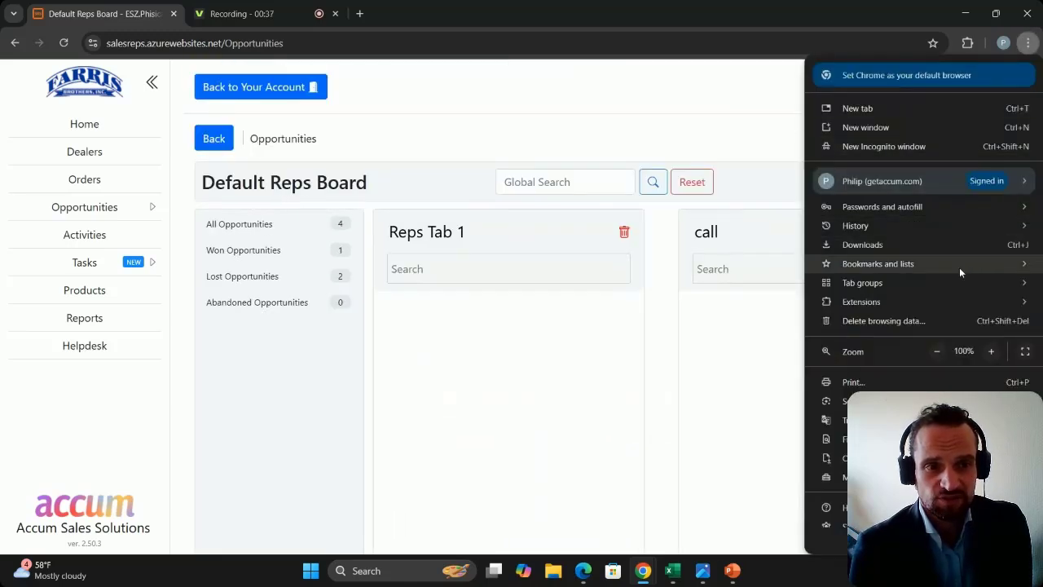
click(942, 350)
click(939, 349)
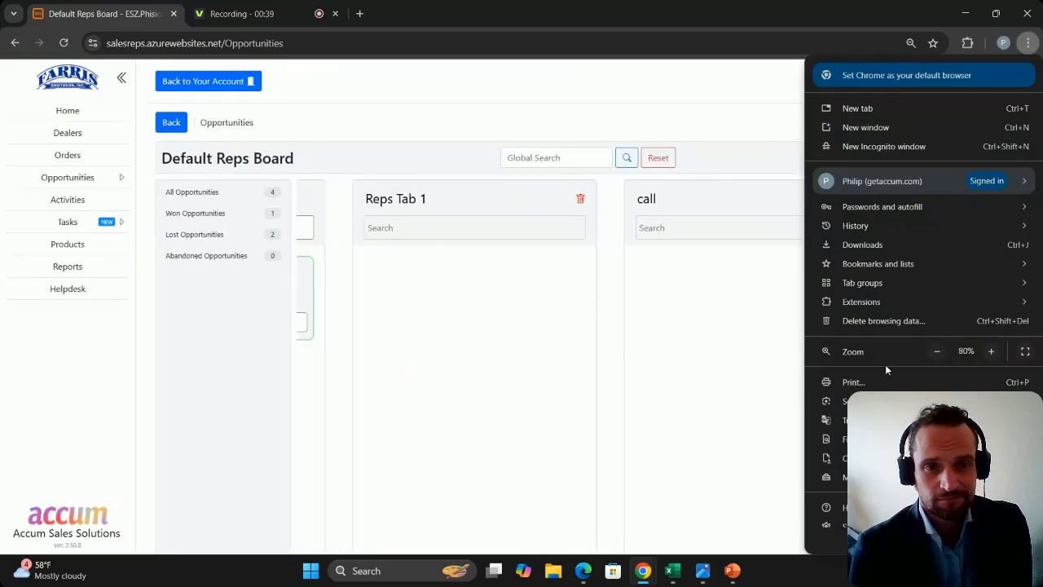
click(938, 352)
click(554, 312)
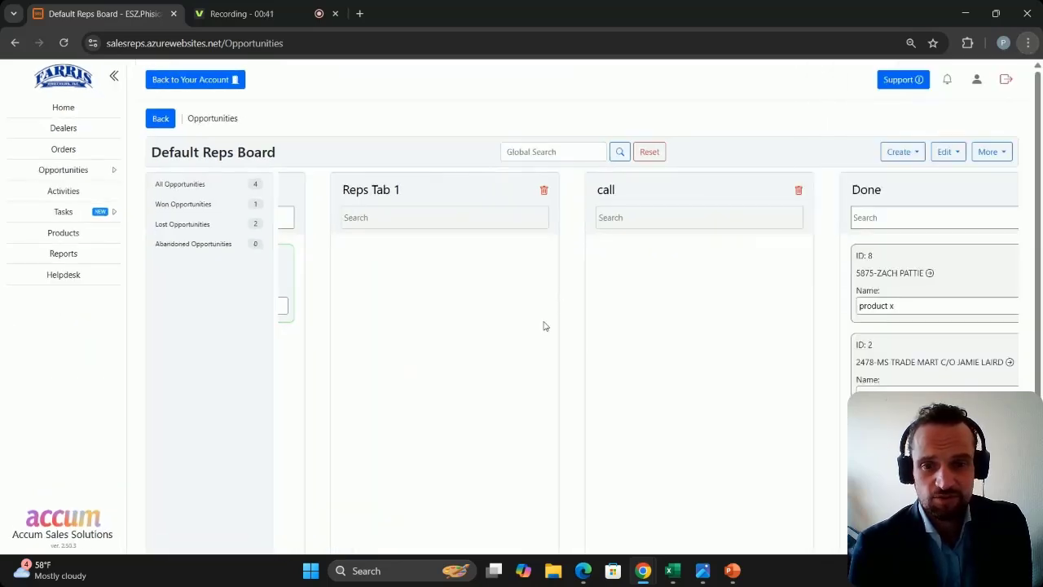
Start a new opportunity on the Default Reps Board and select PRIMAL OUTDOORS as its customer.
scroll(660, 421, down, 1)
drag(641, 536, 433, 535)
drag(517, 535, 442, 536)
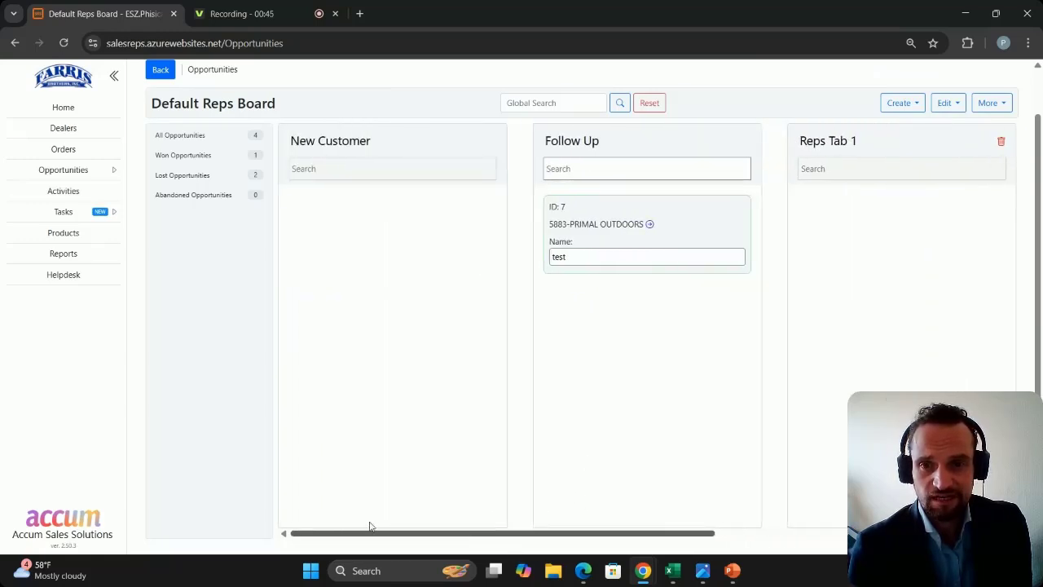
click(905, 103)
click(933, 129)
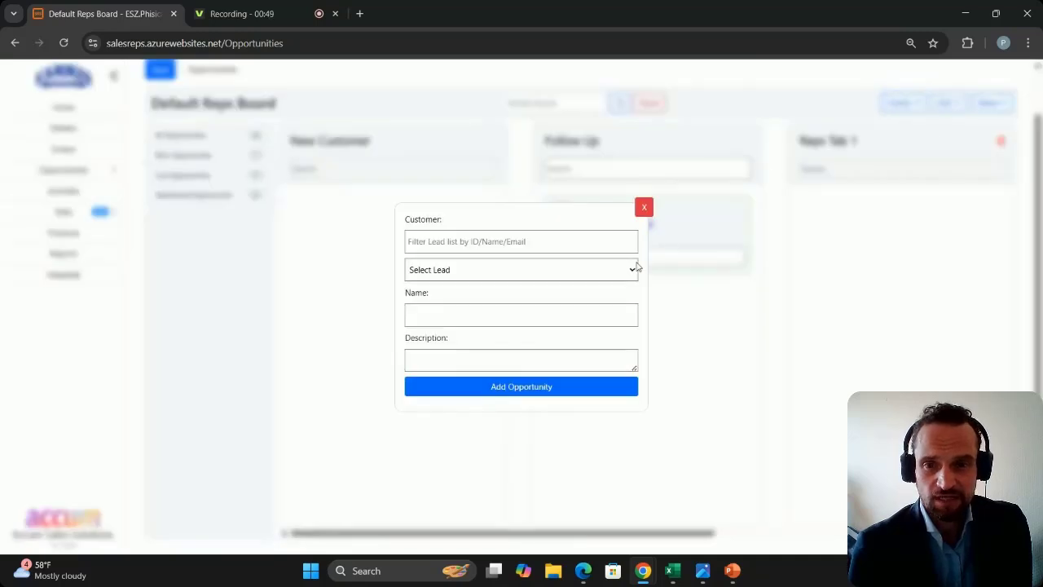
click(633, 238)
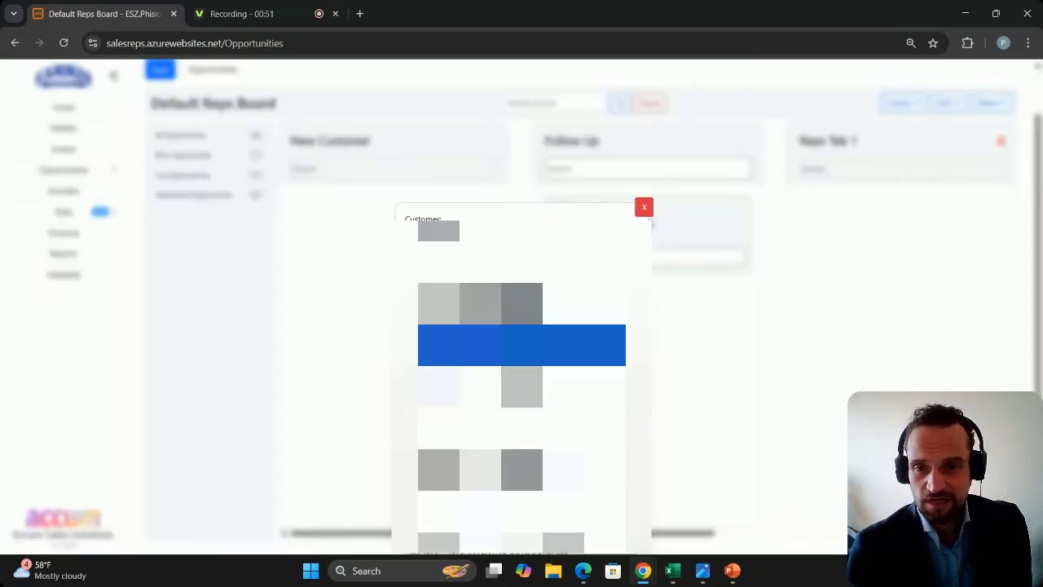
click(522, 346)
Name the new opportunity x, enter rt as its description, and add it to the board.
click(507, 314)
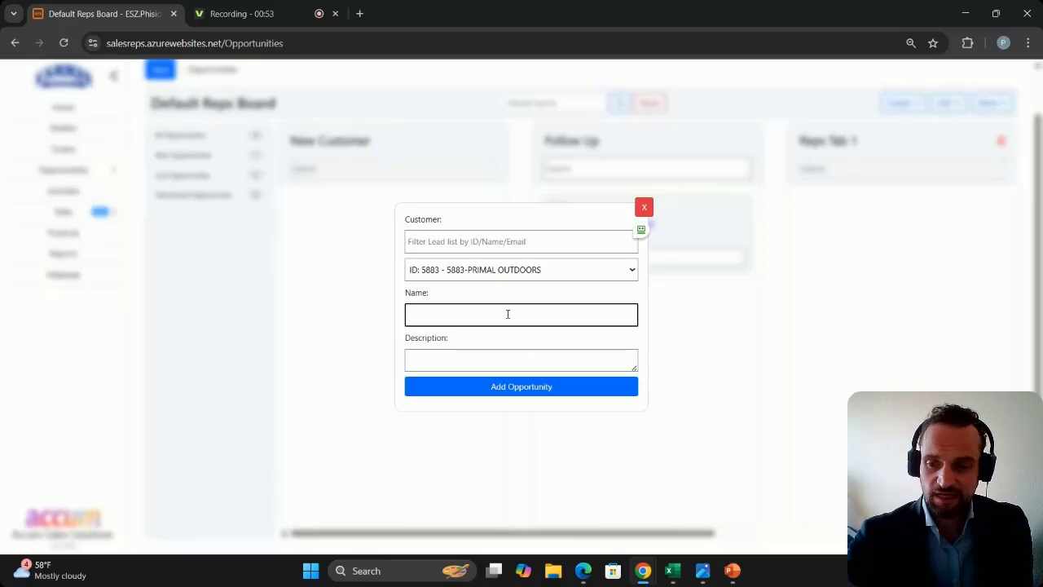
text(x)
click(472, 363)
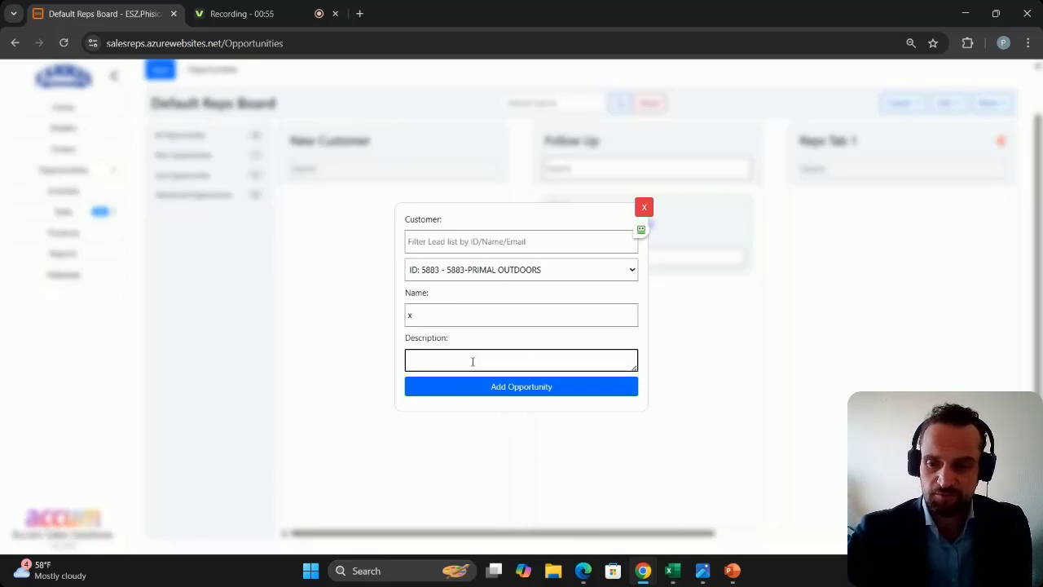
text(rt)
click(503, 390)
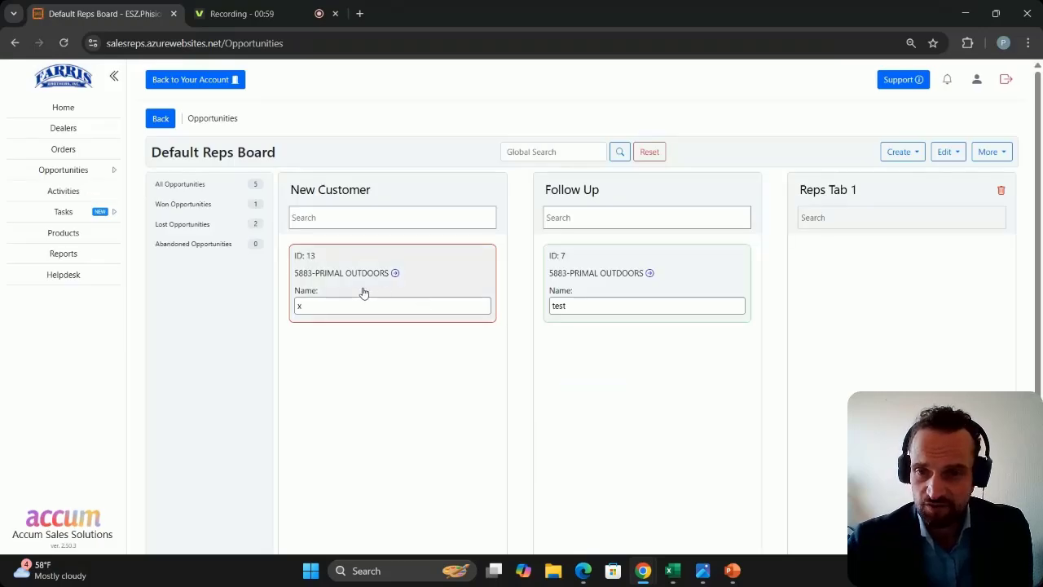
Set the amount of opportunity x in the New Customer column to 1.
drag(348, 291, 448, 346)
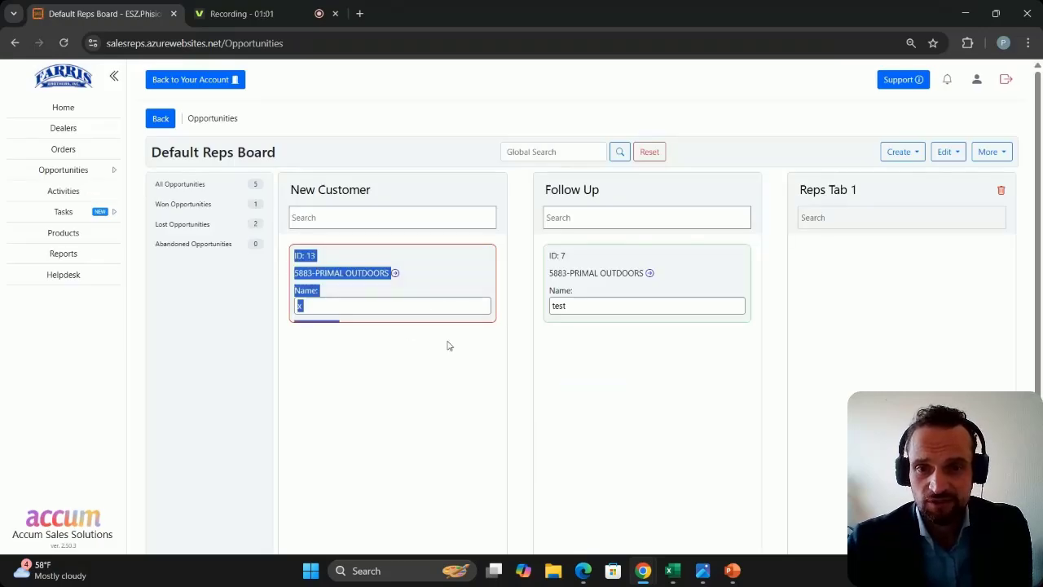
click(381, 291)
scroll(342, 318, down, 2)
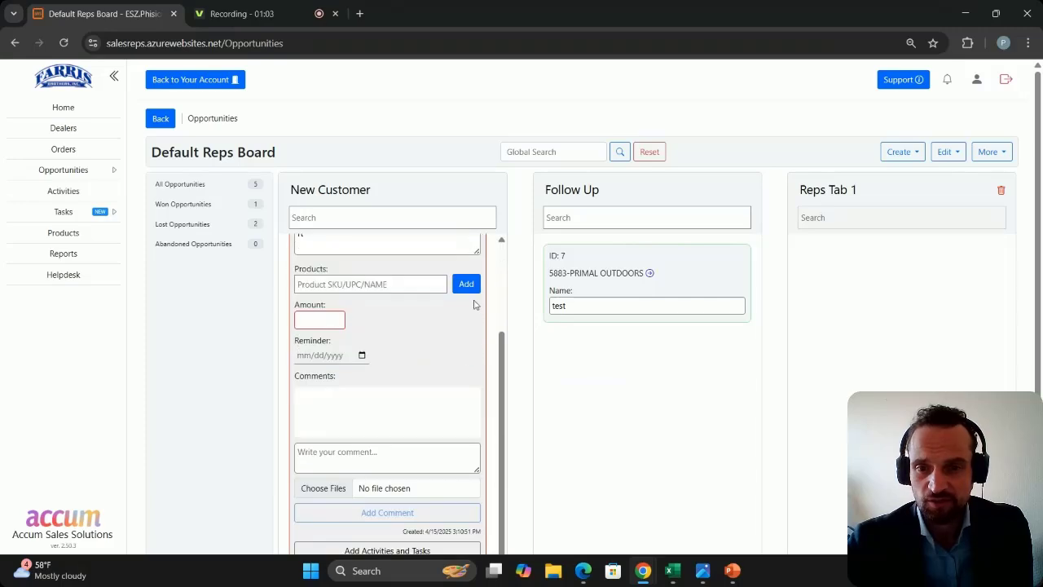
click(323, 318)
text(1)
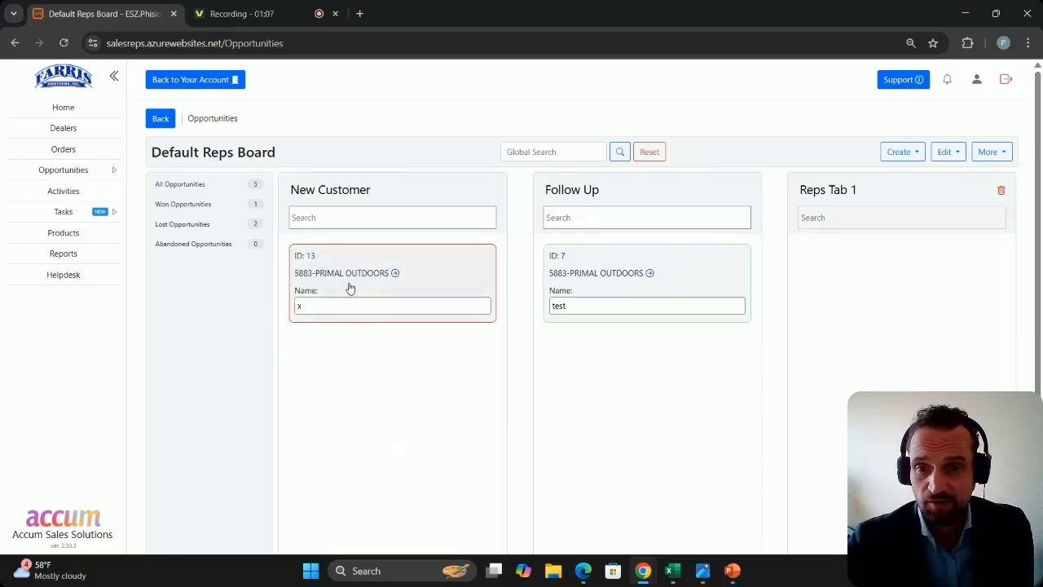
Move opportunity x to the Follow Up column and opportunity test to the Reps Tab 1 column.
click(350, 288)
drag(374, 291, 623, 373)
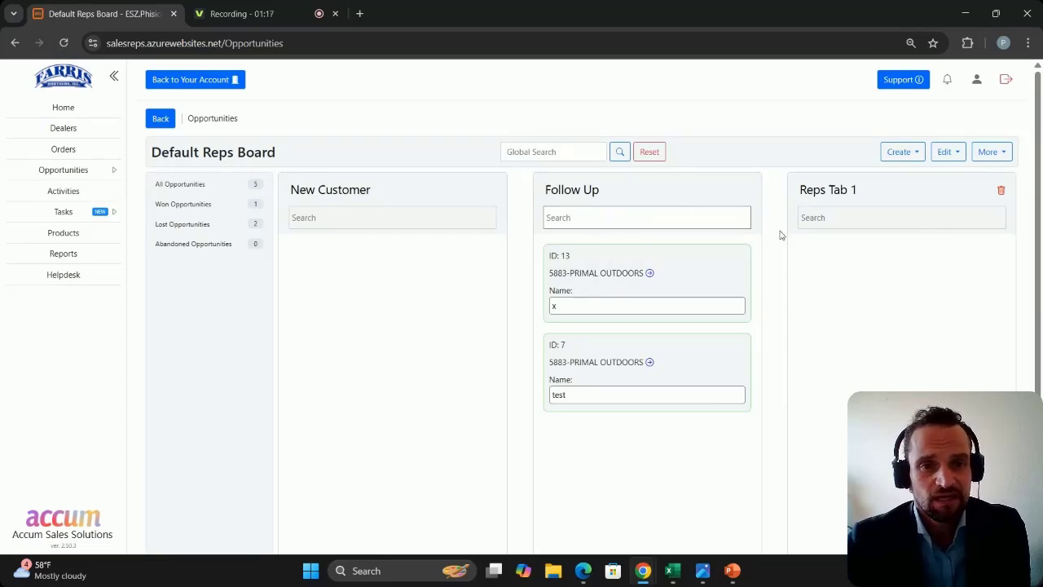
drag(612, 366, 868, 328)
Review the details of opportunity test in Reps Tab 1, collapse its card, and move it to the call column.
scroll(599, 414, down, 1)
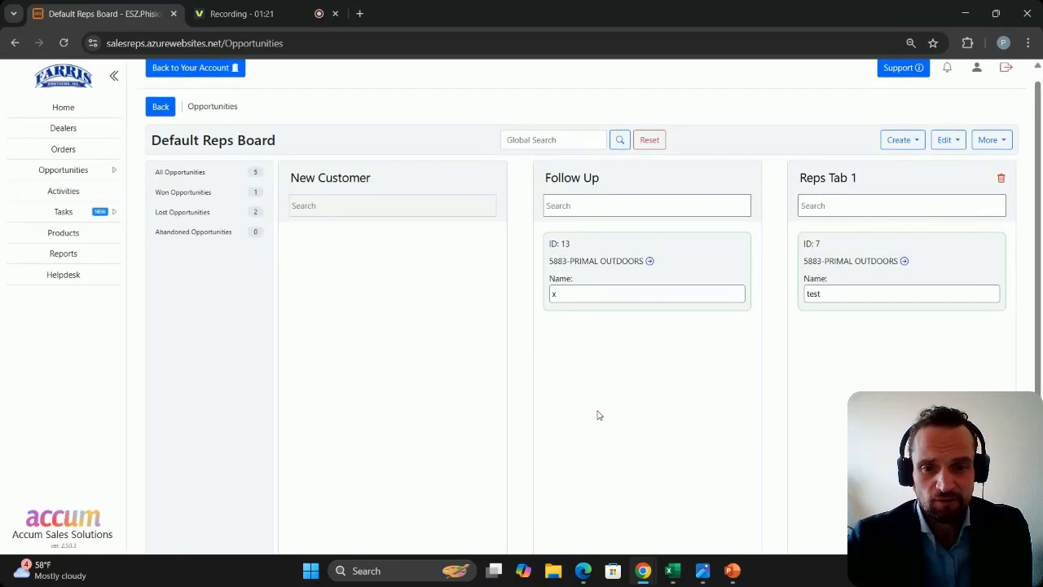
drag(592, 535, 775, 535)
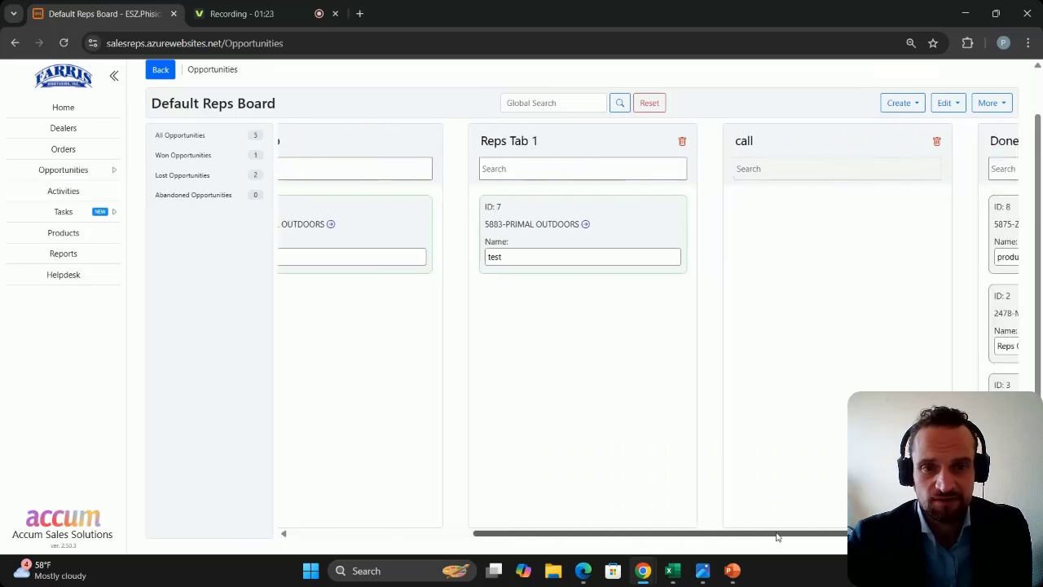
click(601, 249)
scroll(583, 350, down, 3)
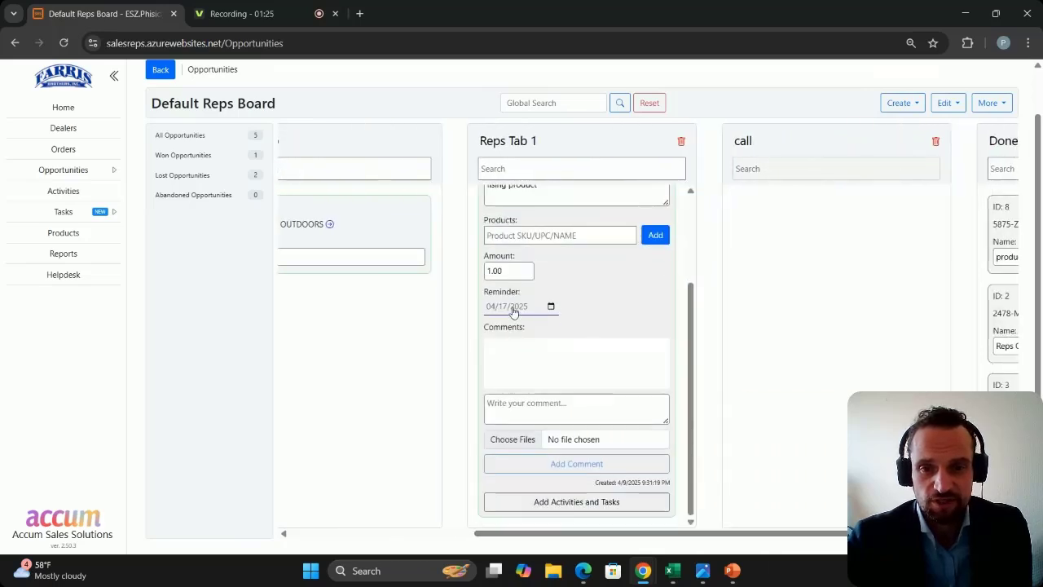
scroll(538, 315, up, 4)
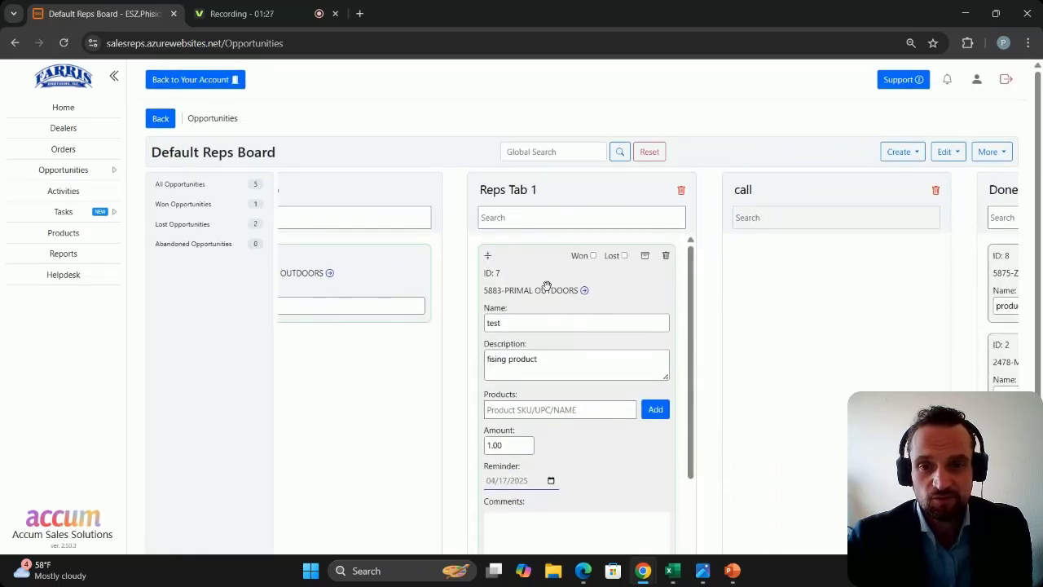
click(488, 256)
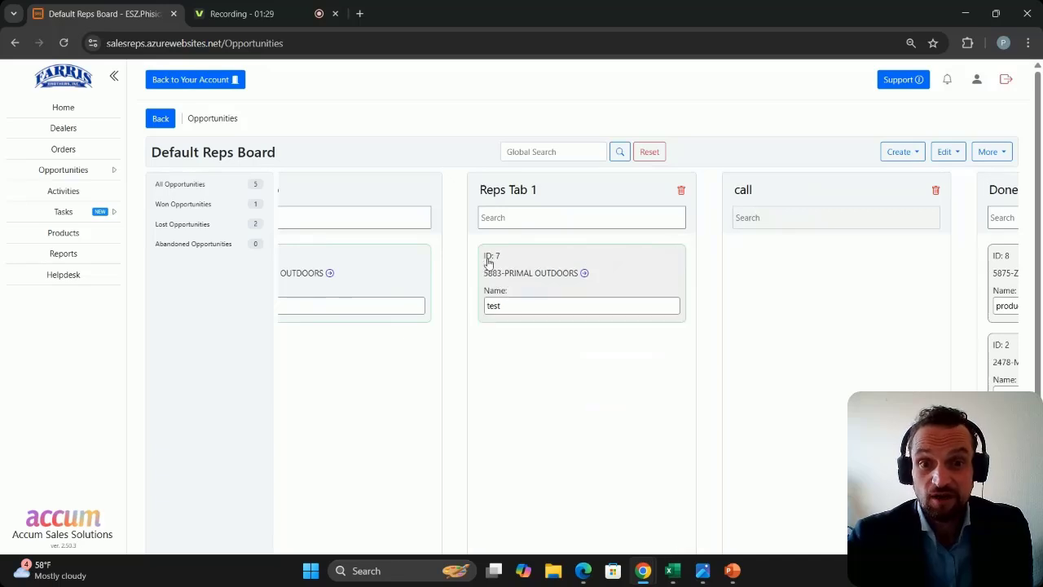
drag(554, 281, 827, 301)
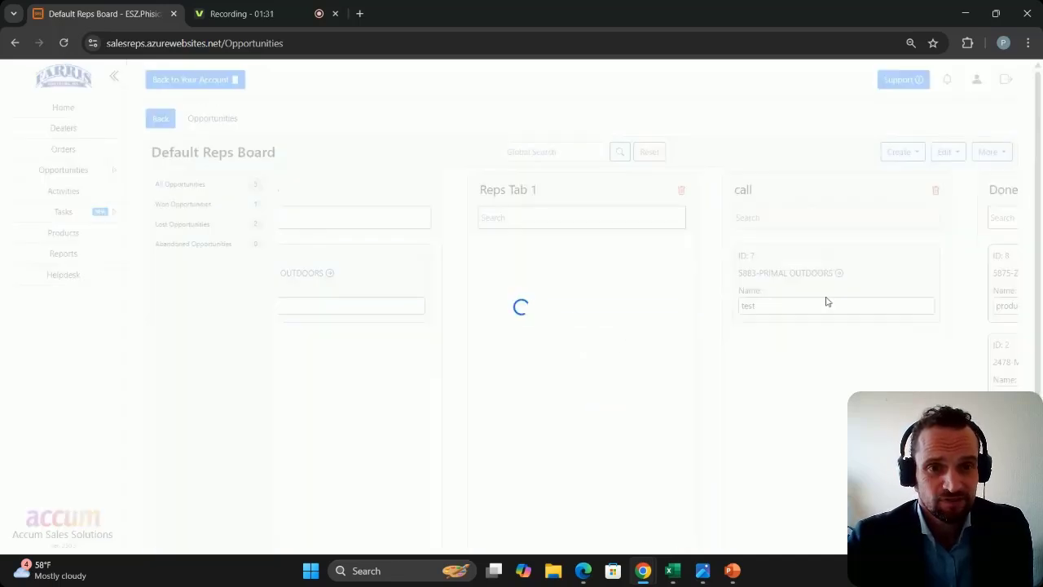
Move opportunity test from the call column to the Done column and mark it as Won.
scroll(703, 361, down, 1)
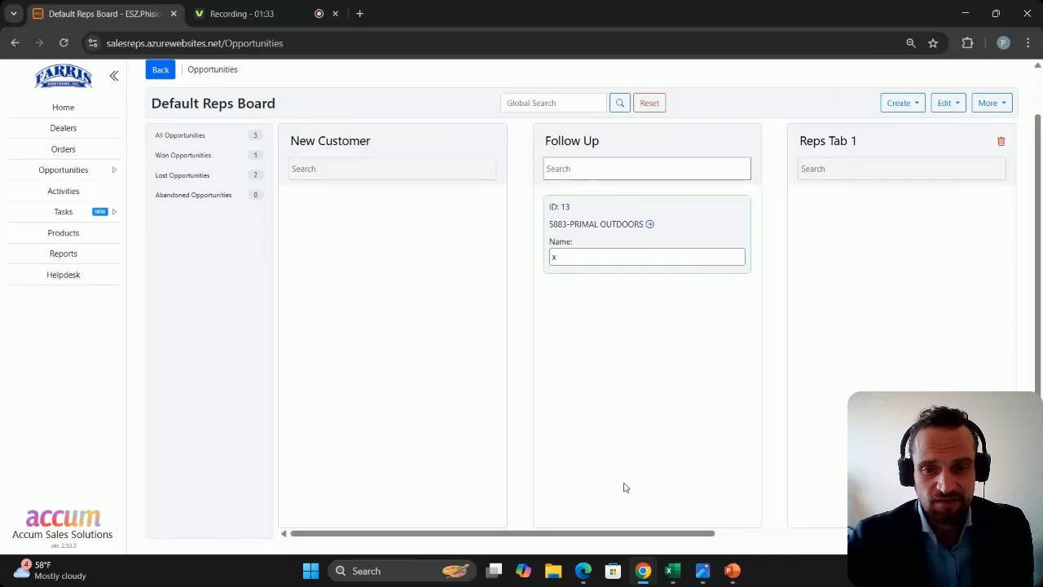
drag(642, 534, 933, 534)
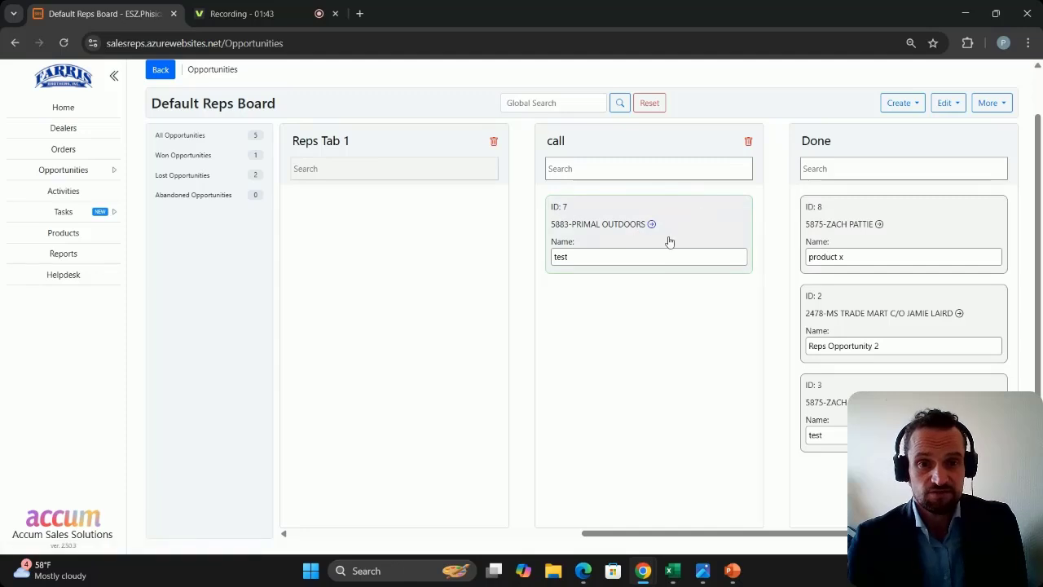
drag(689, 232, 913, 335)
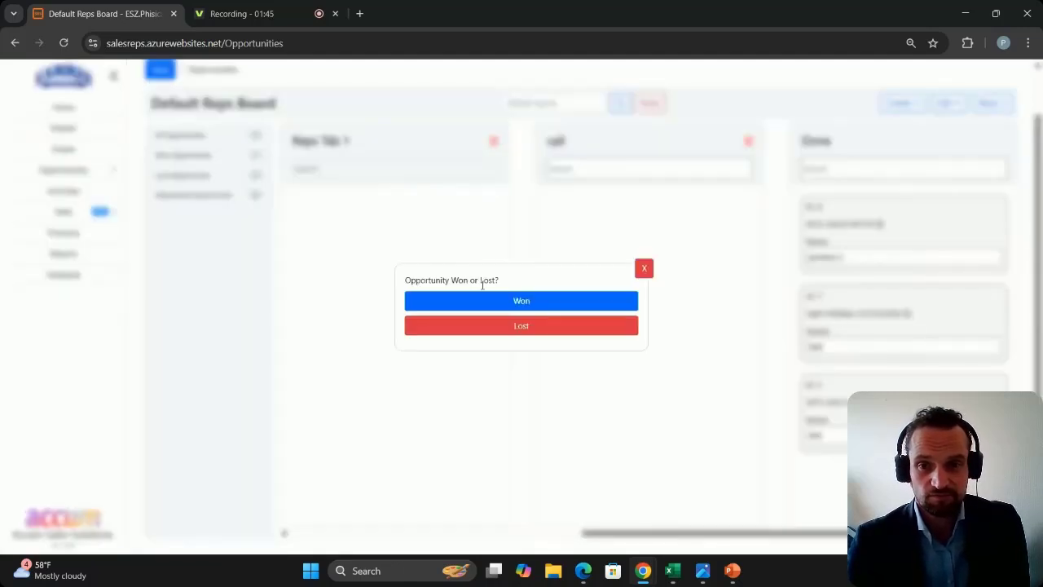
click(526, 302)
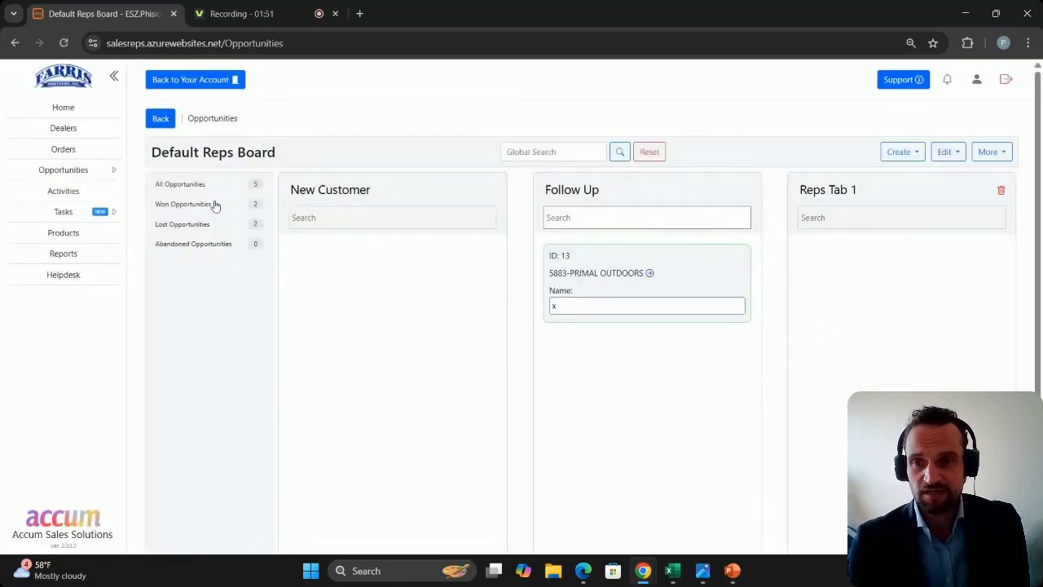
click(903, 154)
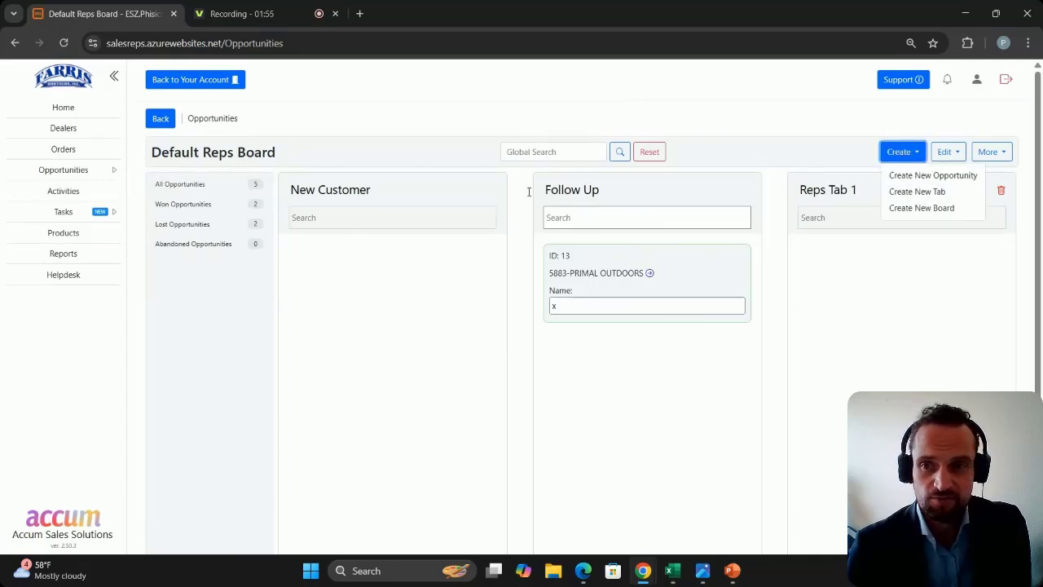
click(109, 172)
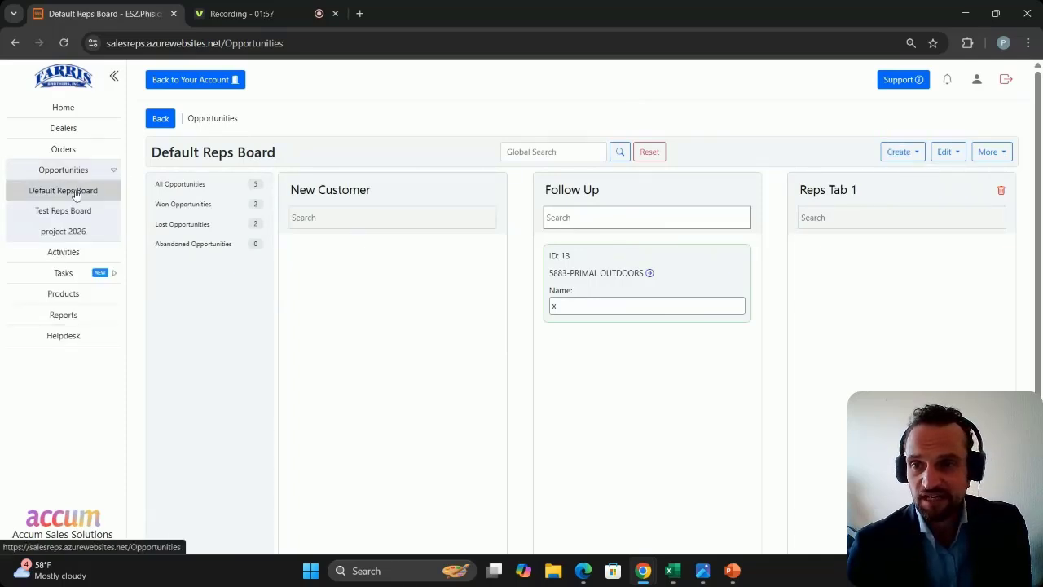
click(110, 172)
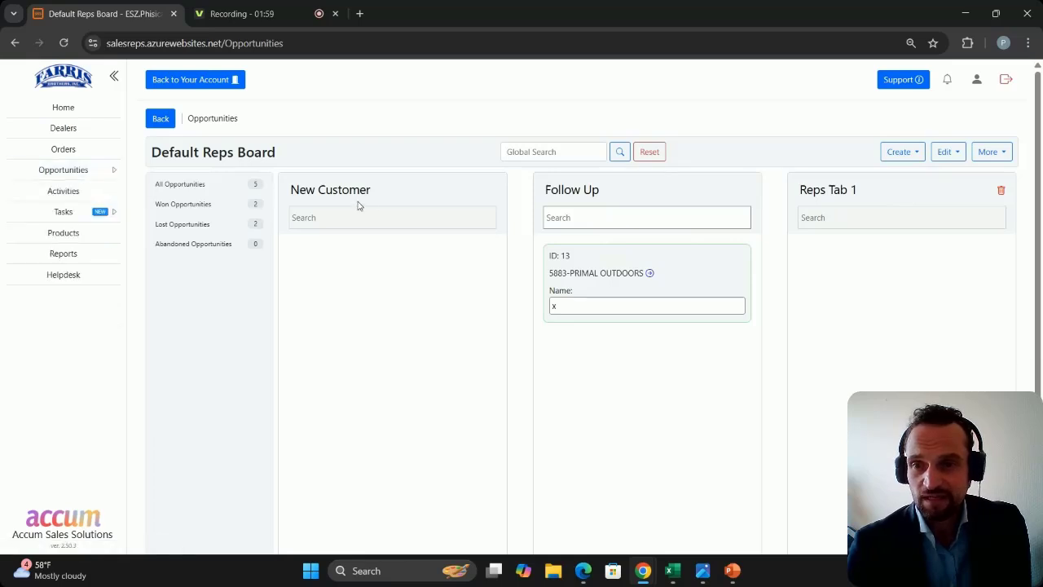
Add a new tab named example 2 to the Default Reps Board.
click(917, 151)
click(924, 196)
click(517, 305)
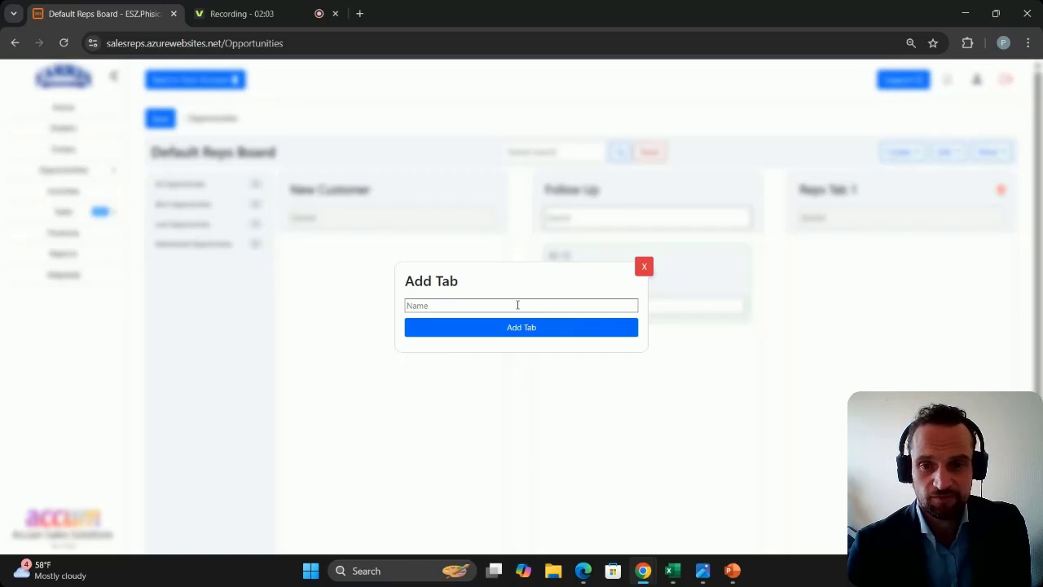
text(example 2)
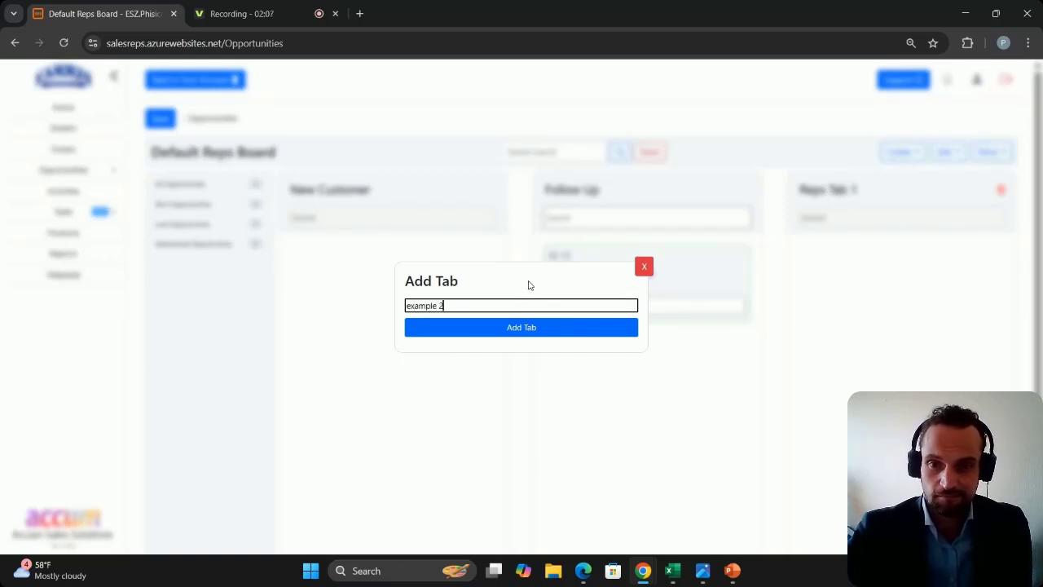
click(526, 329)
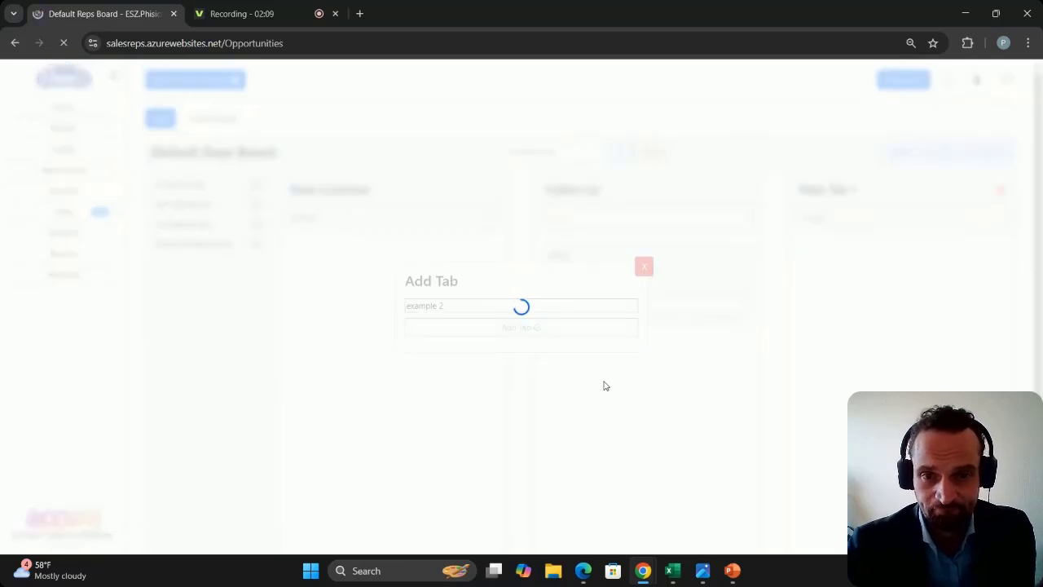
Rearrange the board's tabs so that example 2 sits between Reps Tab 1 and call.
scroll(734, 341, down, 1)
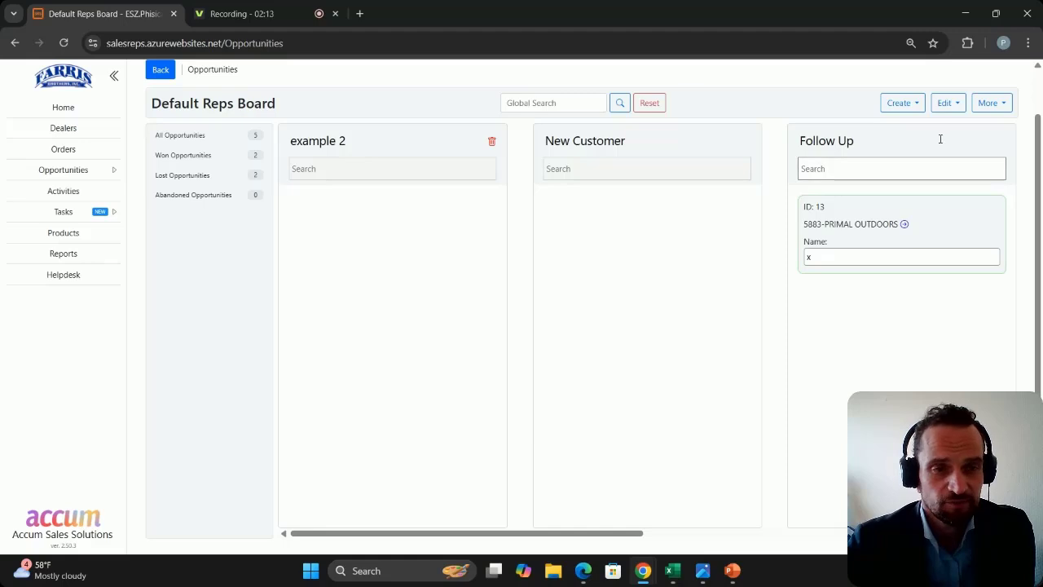
click(914, 104)
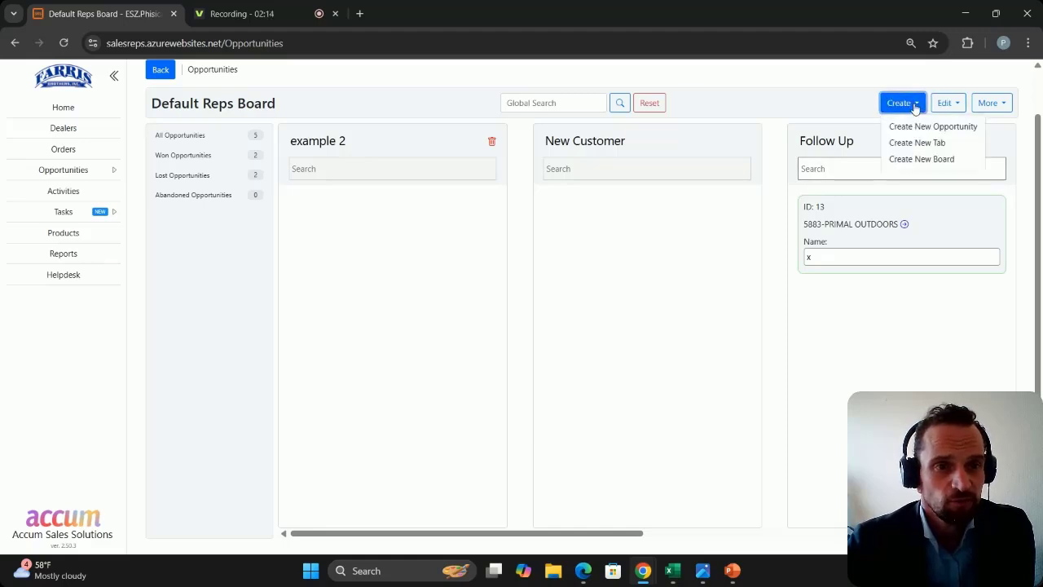
click(955, 110)
click(970, 144)
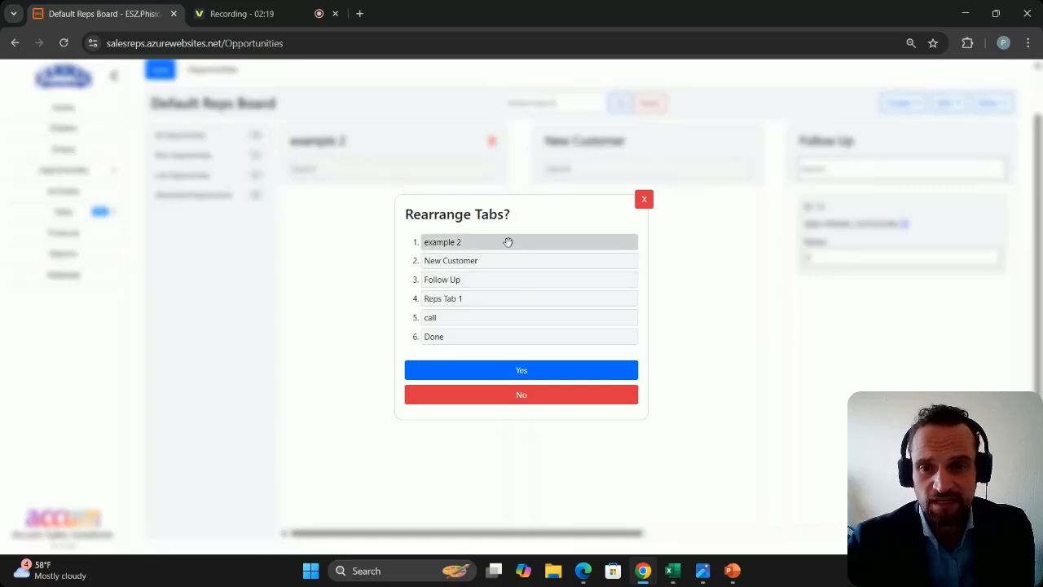
drag(508, 241, 508, 295)
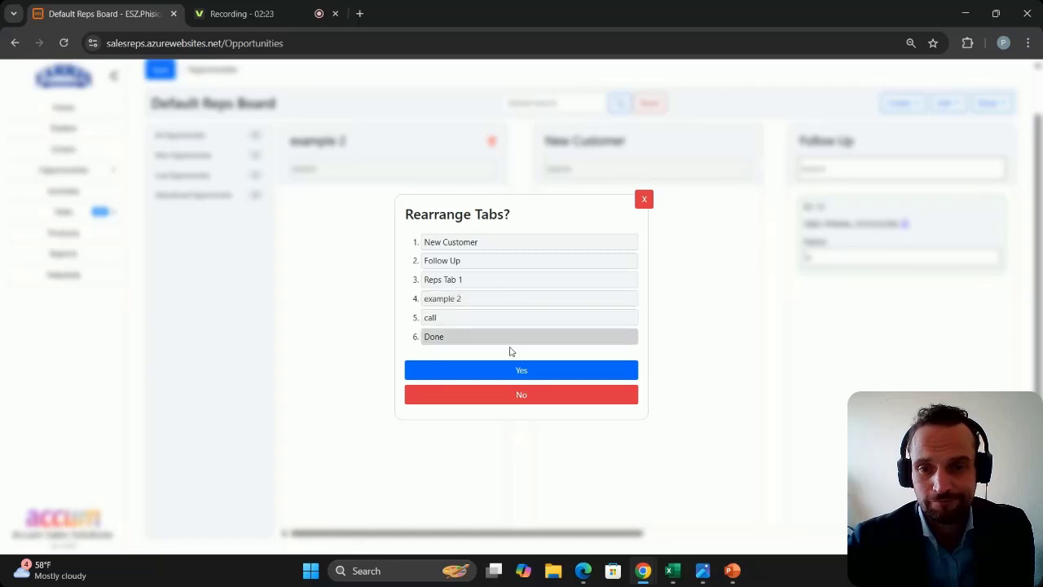
click(521, 371)
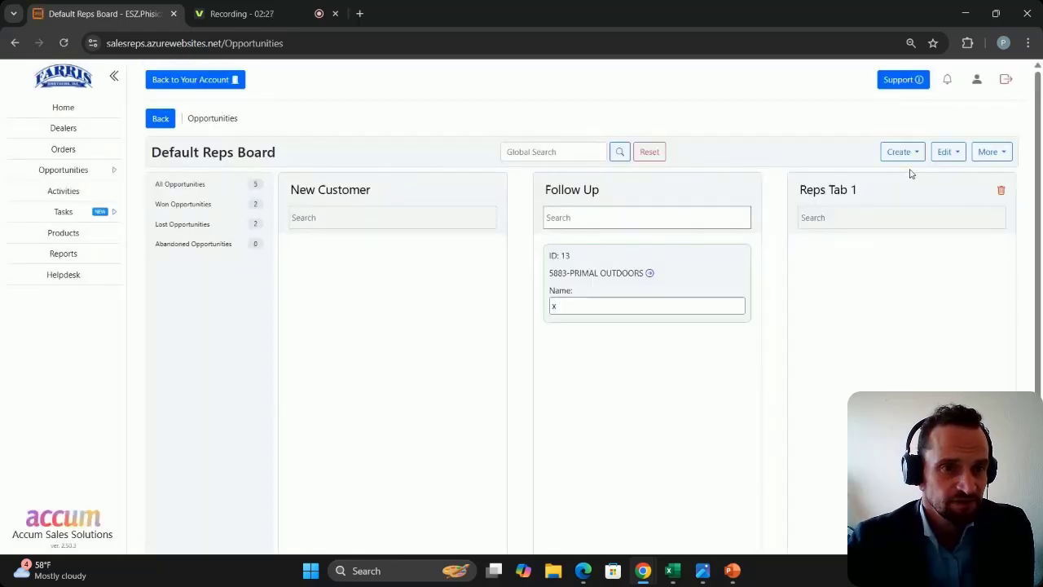
Try to create a new opportunities board named project 2026.
click(945, 153)
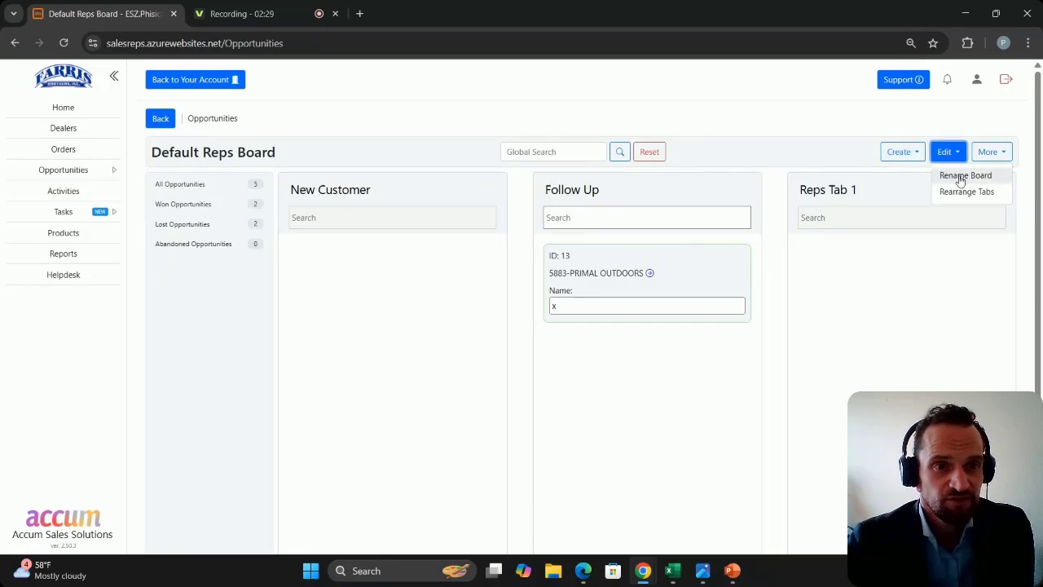
click(905, 152)
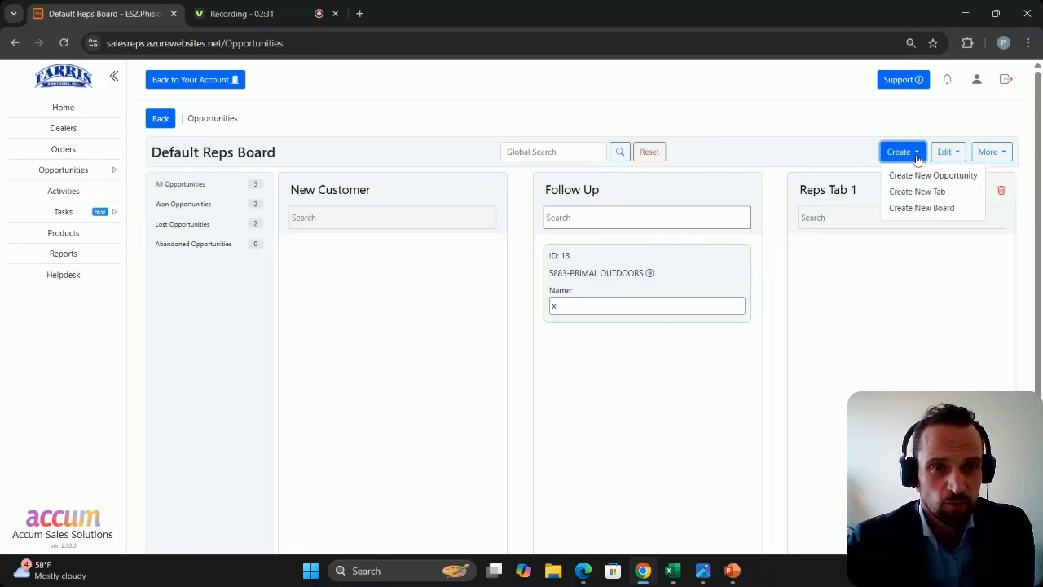
click(922, 209)
click(439, 309)
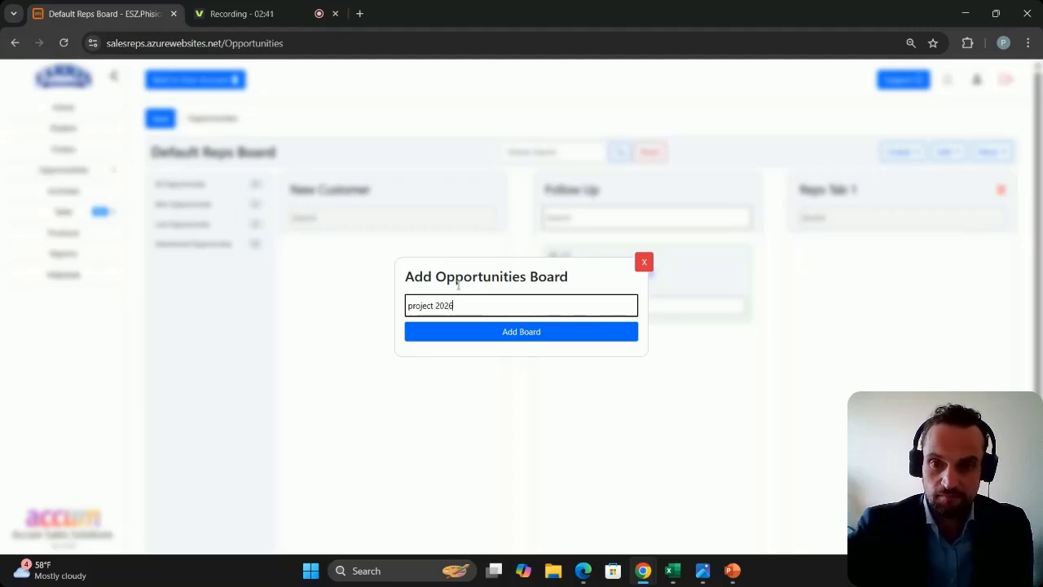
click(468, 331)
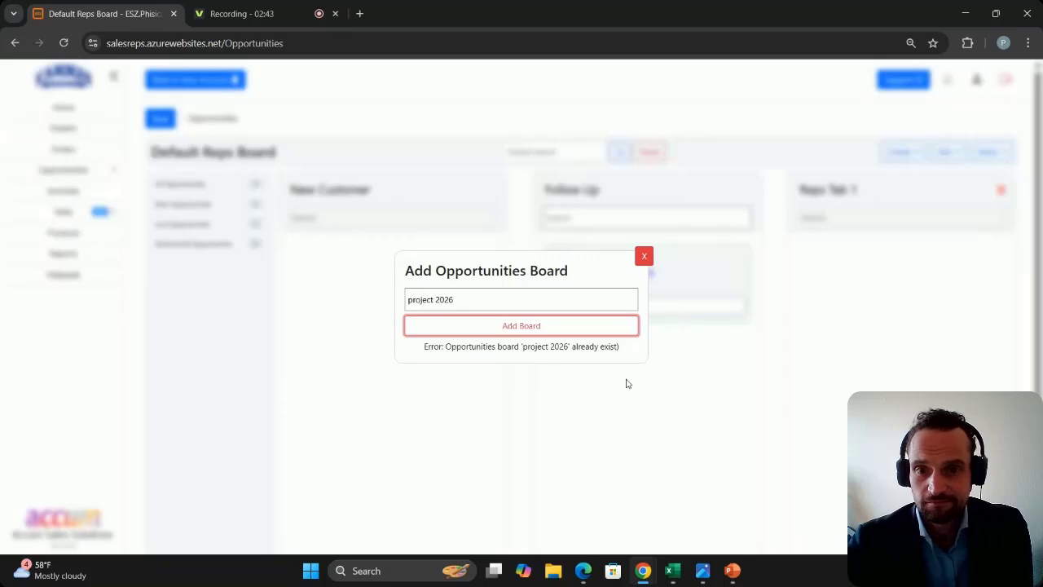
Change the new board's name to project 2026 part 2, add it, and expand the list of opportunities boards.
click(467, 298)
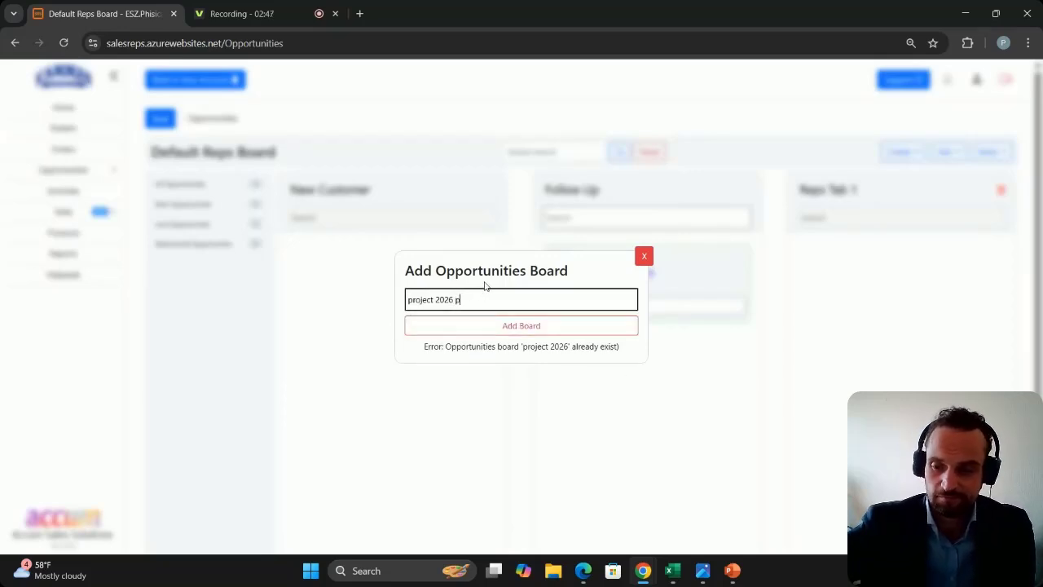
click(511, 327)
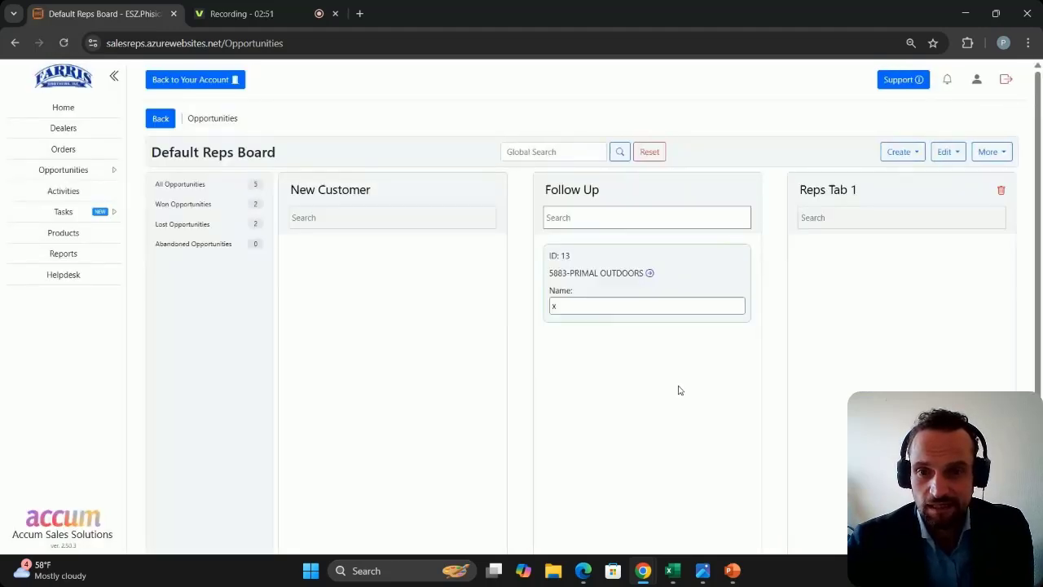
click(107, 171)
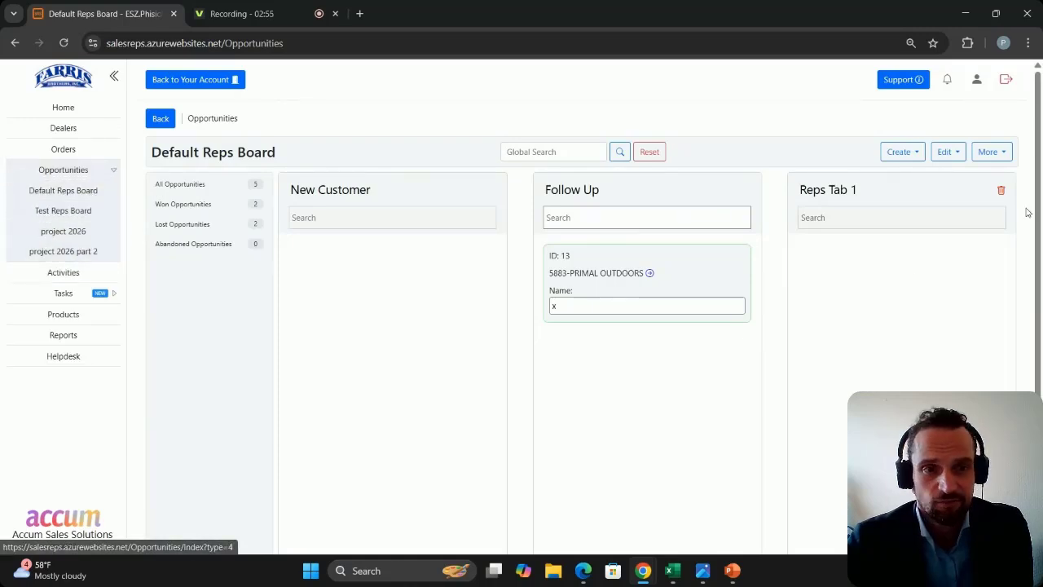
click(907, 156)
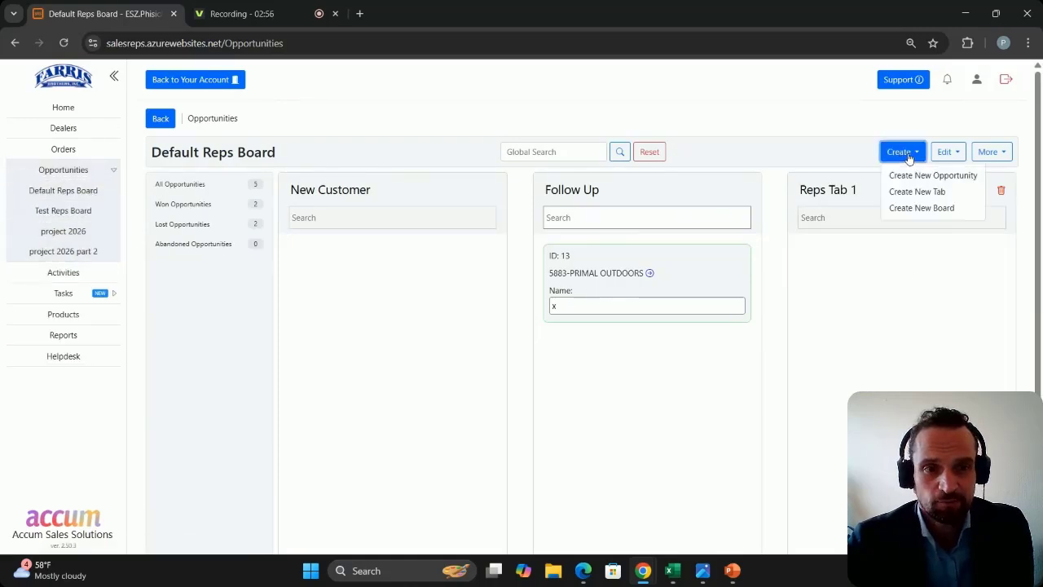
click(941, 213)
click(540, 305)
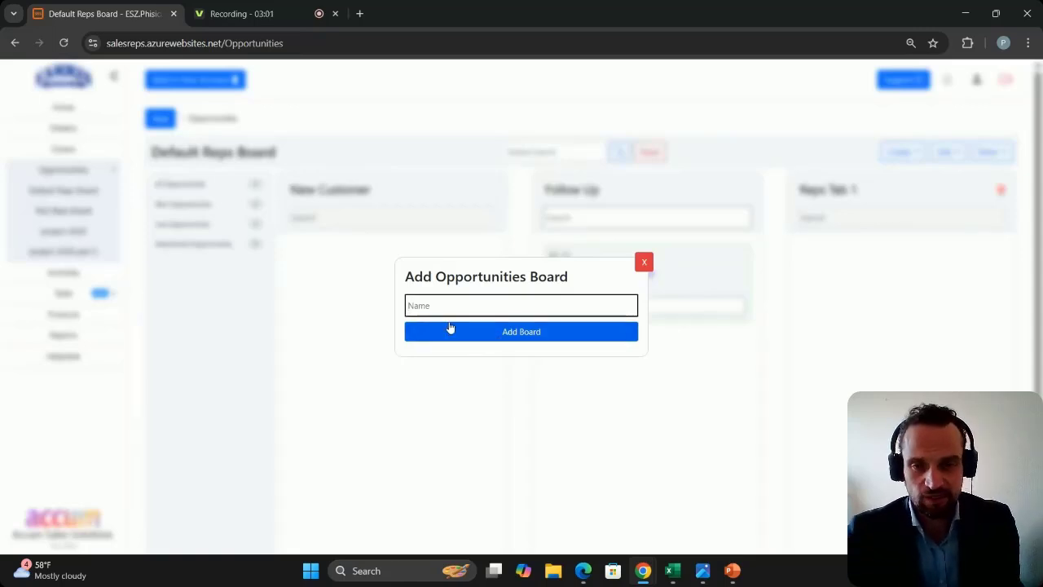
click(913, 153)
Rename the Default Reps Board as project 2026 -2027.
click(944, 153)
click(965, 177)
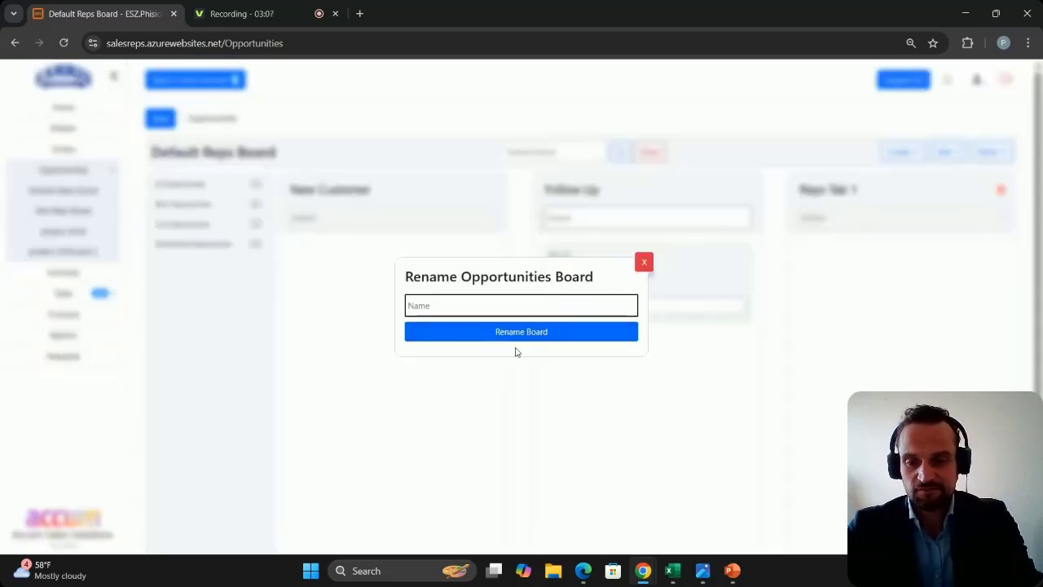
text(proejc)
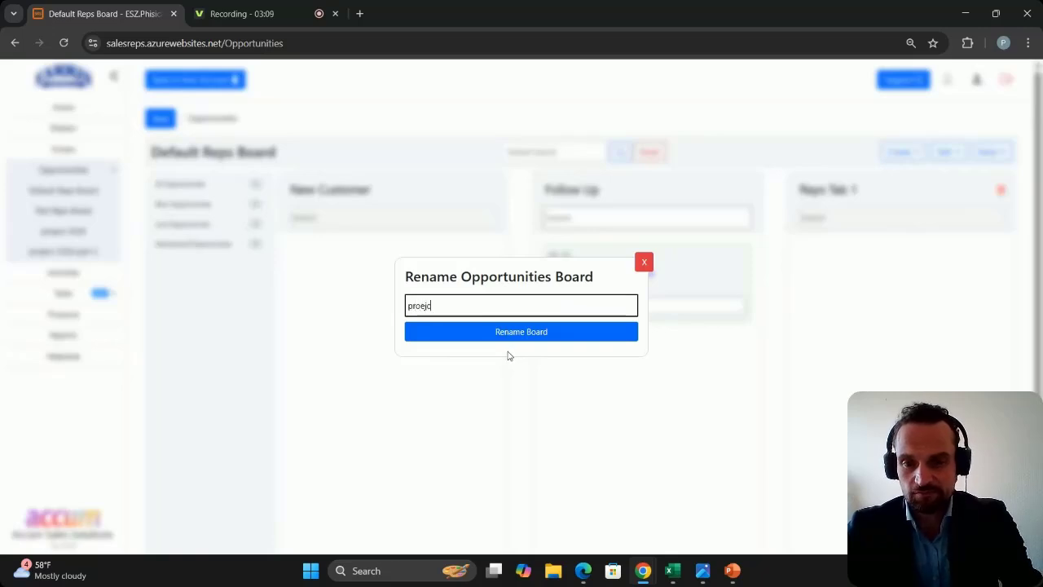
text(t)
key(BackSpace)
text(ject )
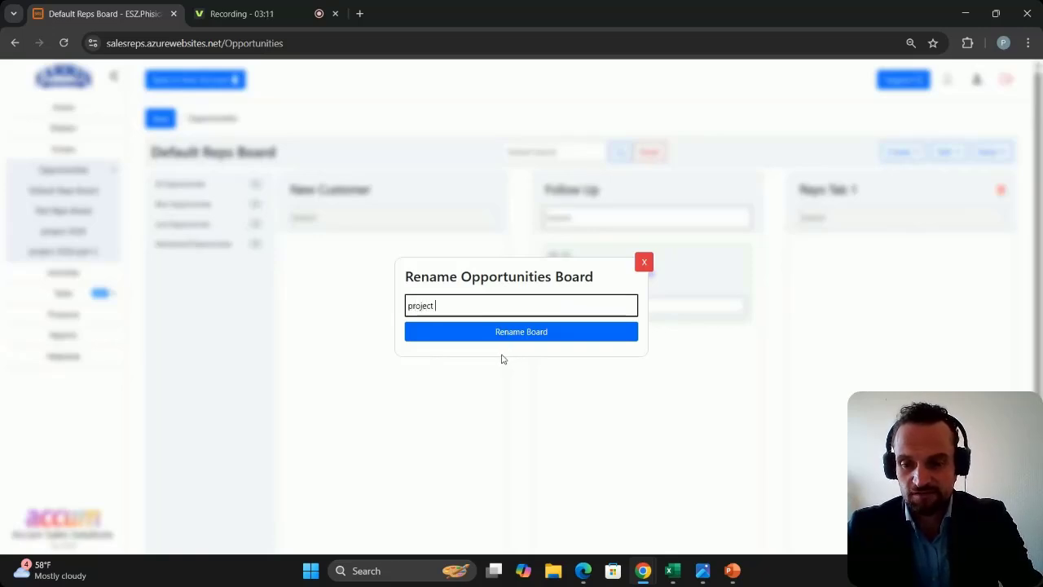
text(2026 -2027)
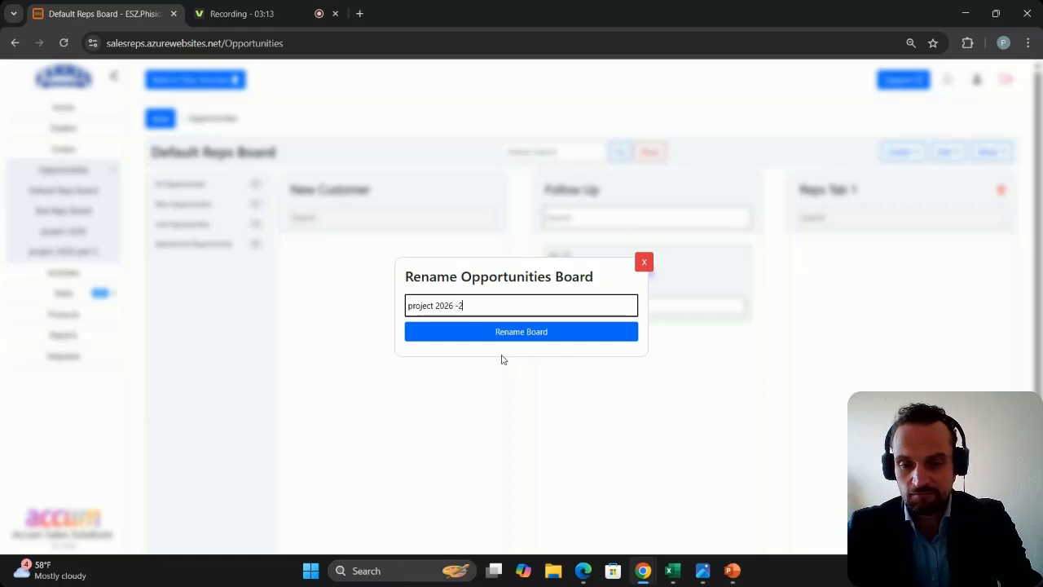
click(542, 334)
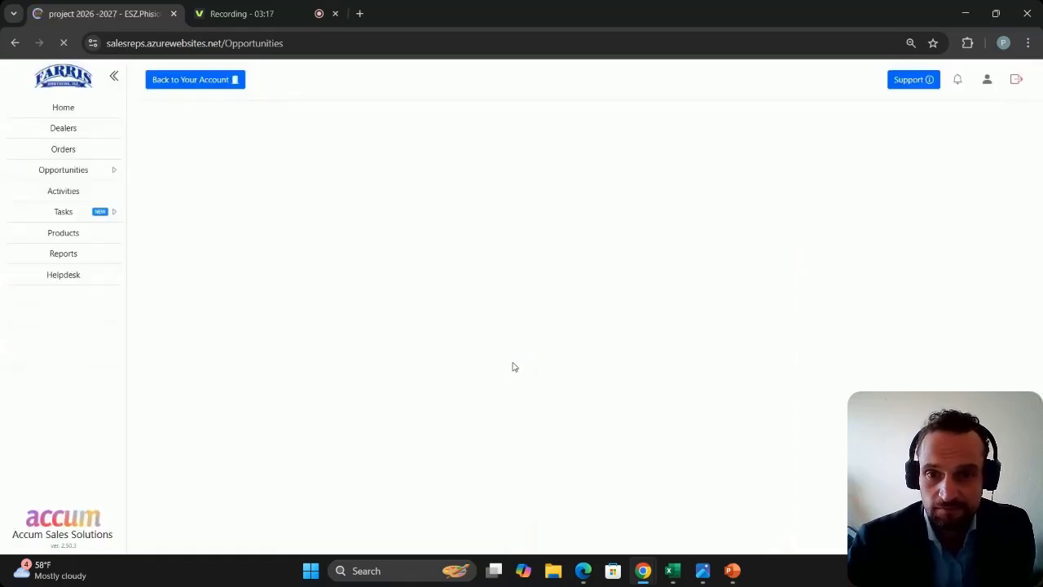
Check the list of opportunities boards and the user notifications, and collapse both again.
click(114, 169)
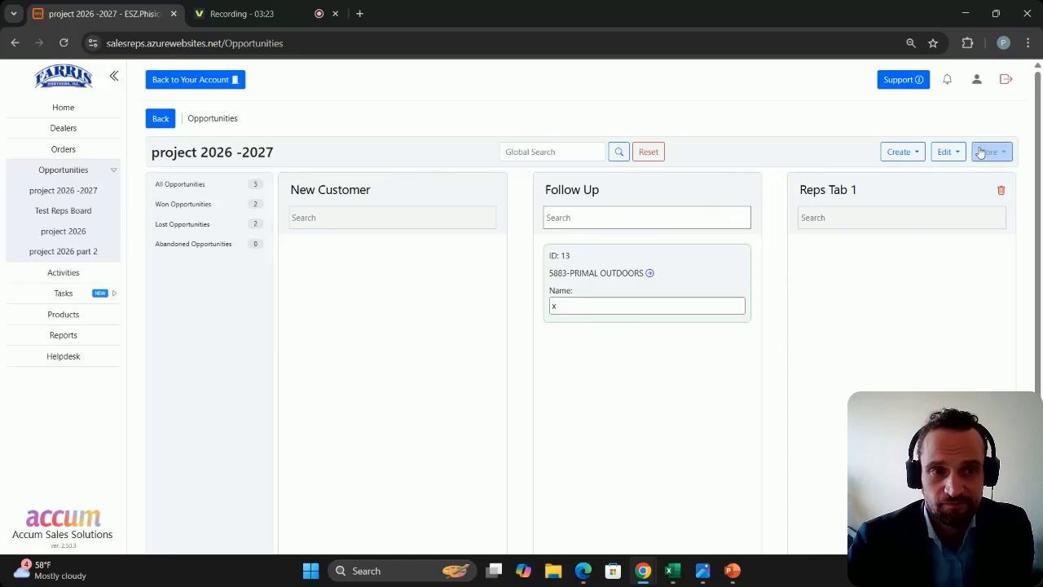
click(948, 85)
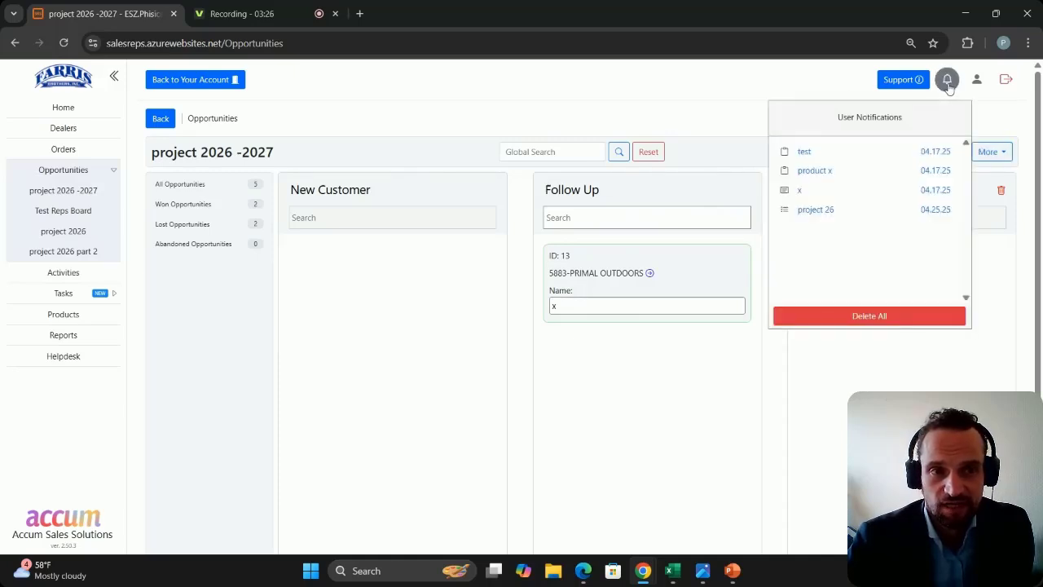
click(751, 87)
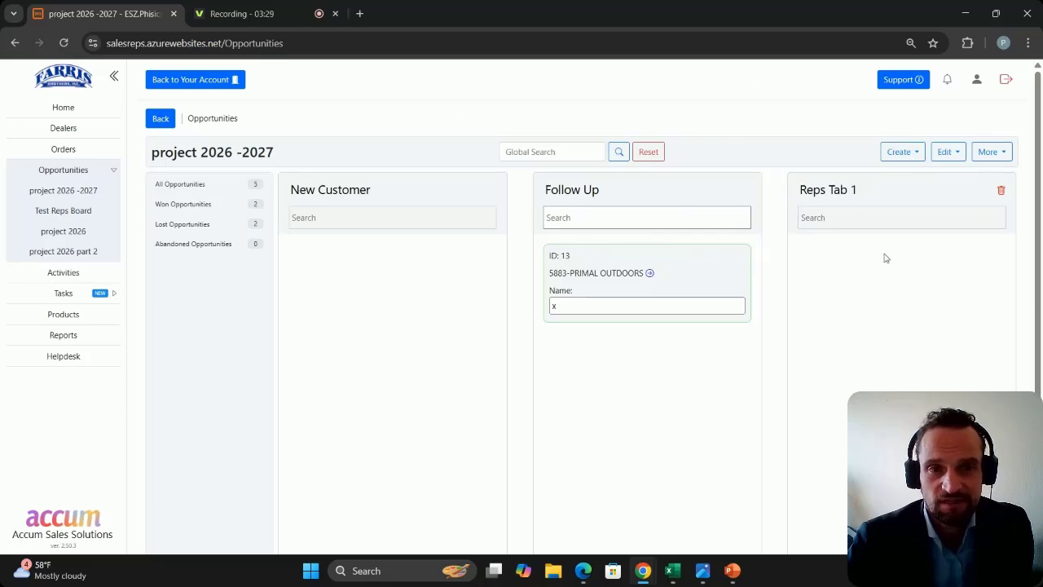
scroll(812, 333, down, 1)
scroll(812, 334, up, 1)
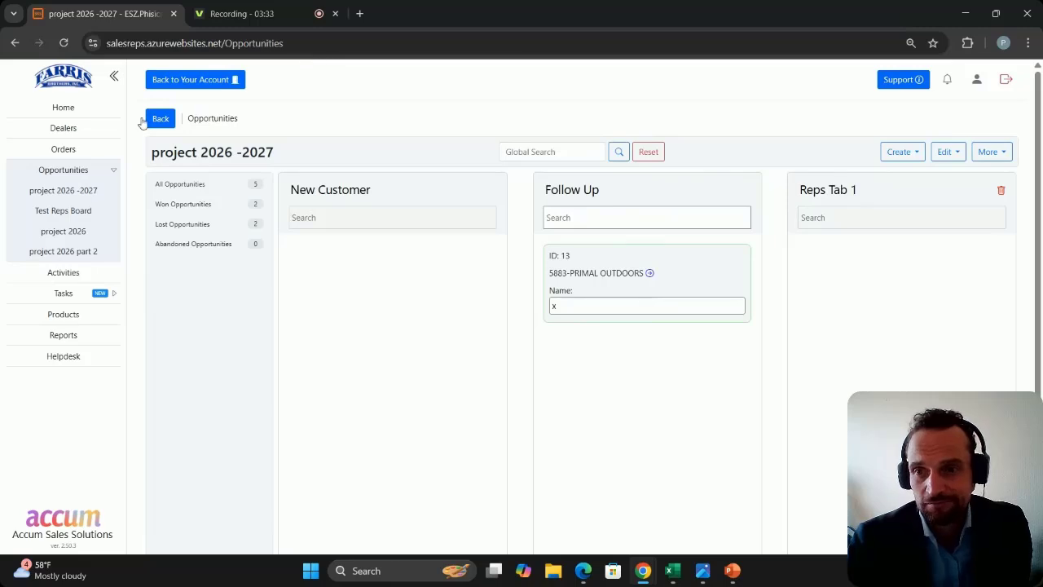
click(114, 170)
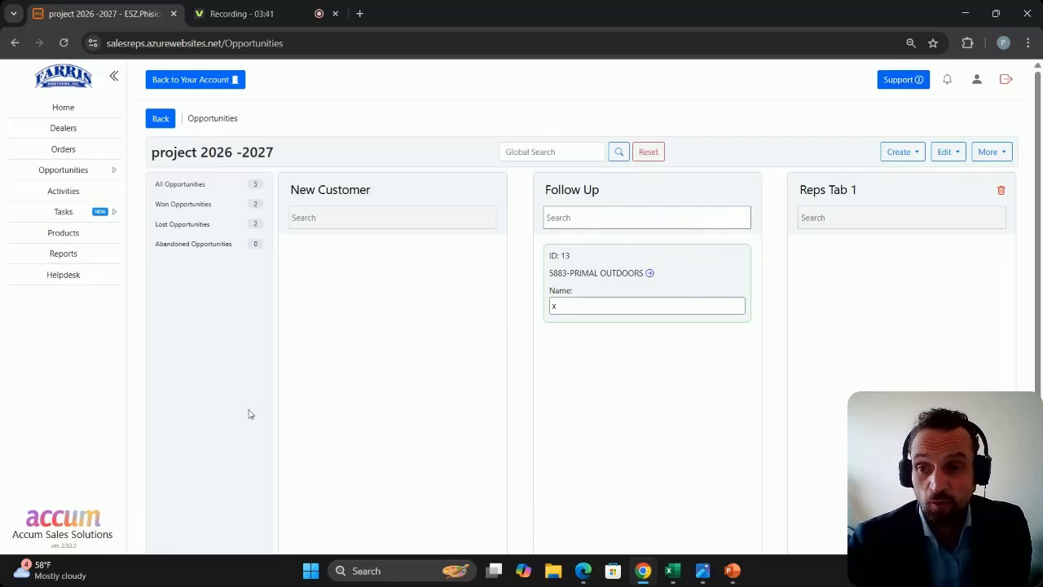
Open the Helpdesk and start a new support ticket.
click(75, 274)
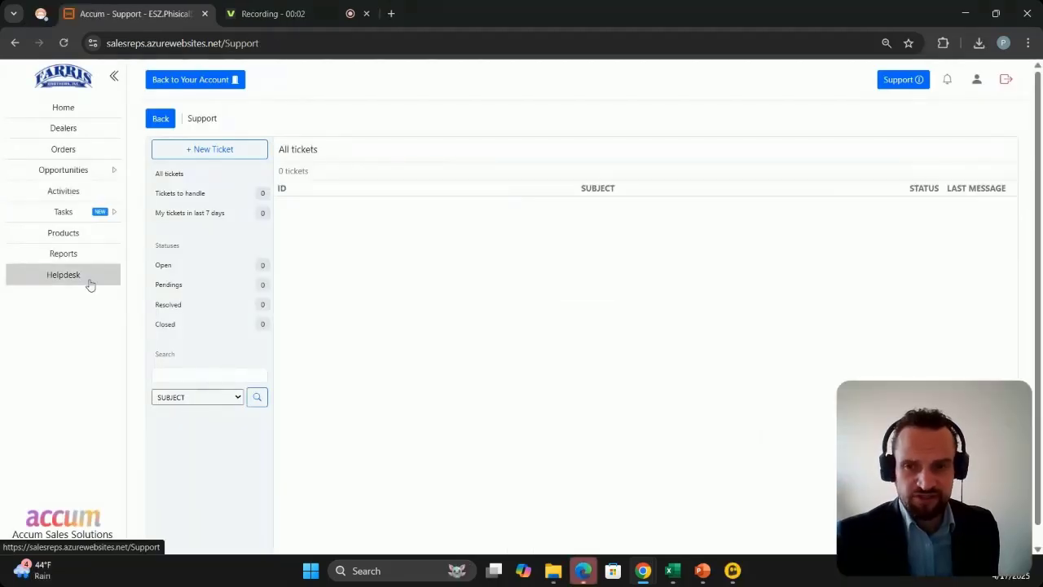
click(221, 155)
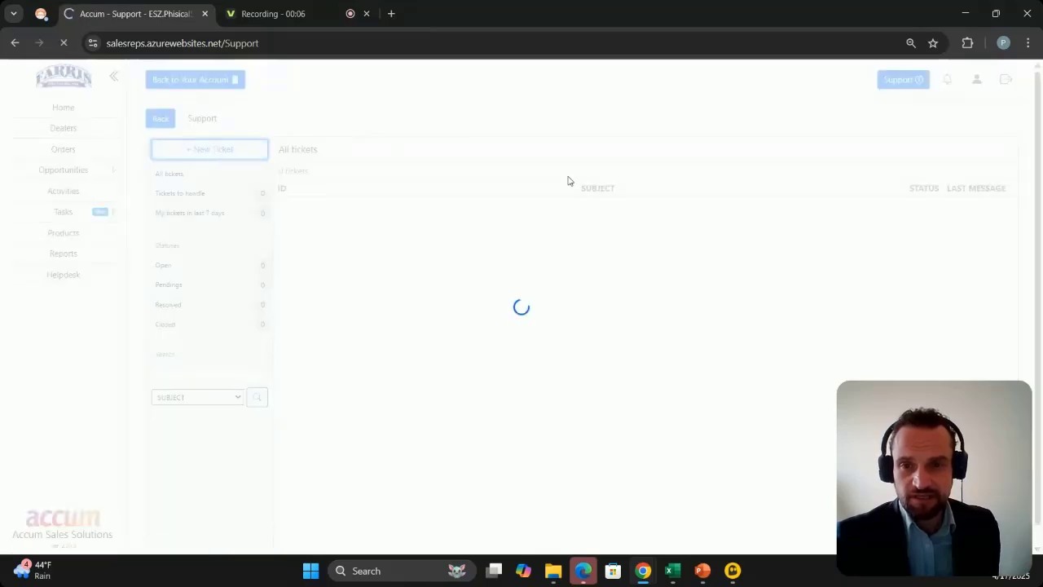